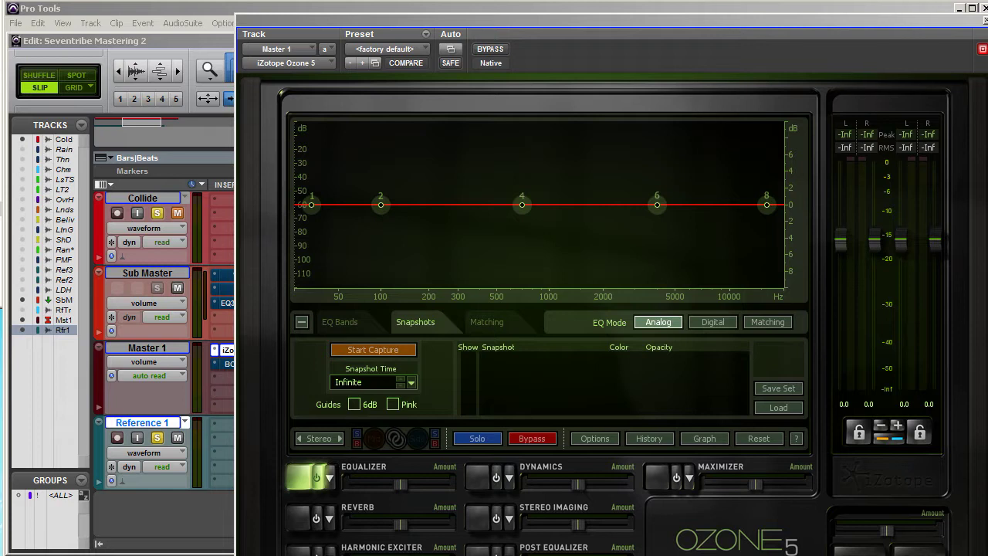
Close the Ozone 5 window and open Blue Cat's FreqAnalyst from Master 1, placing it clear of the tracks' insert slots.
left_click(633, 16)
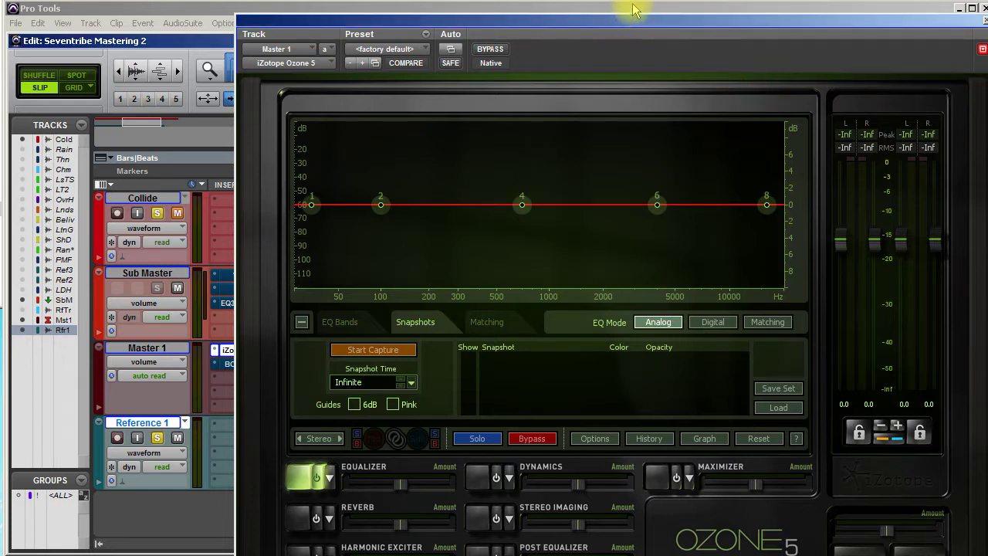
left_click_drag(633, 11, 635, 5)
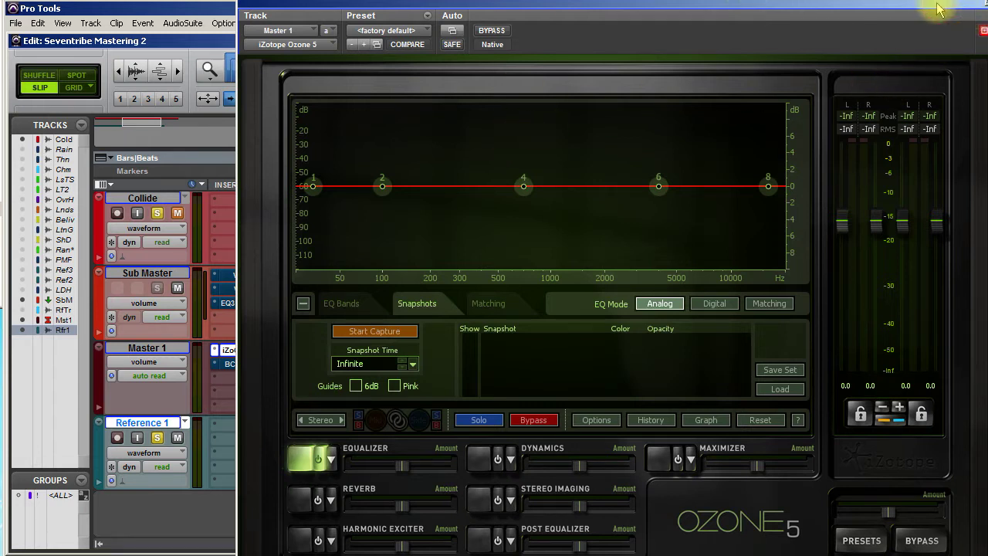
left_click_drag(956, 6, 931, 7)
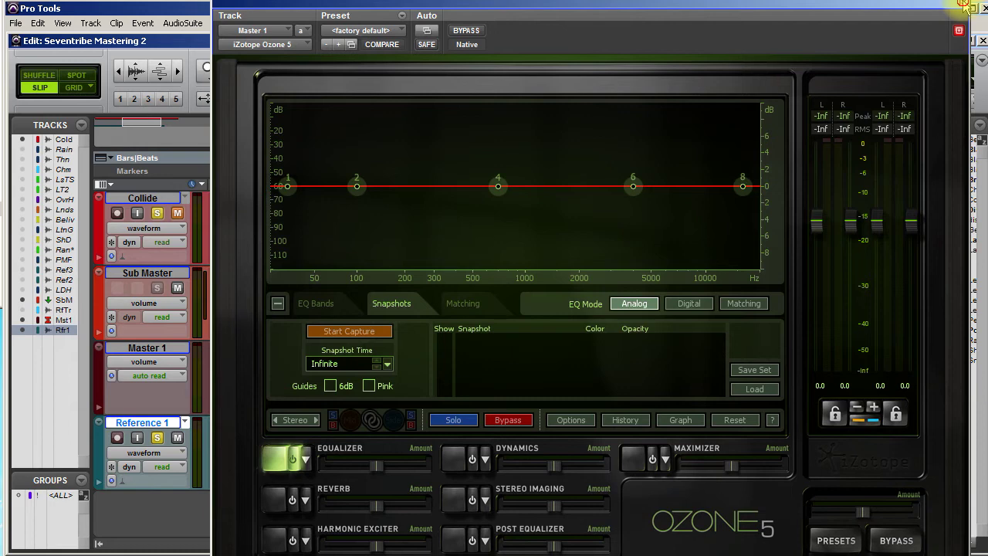
left_click(968, 6)
left_click(243, 364)
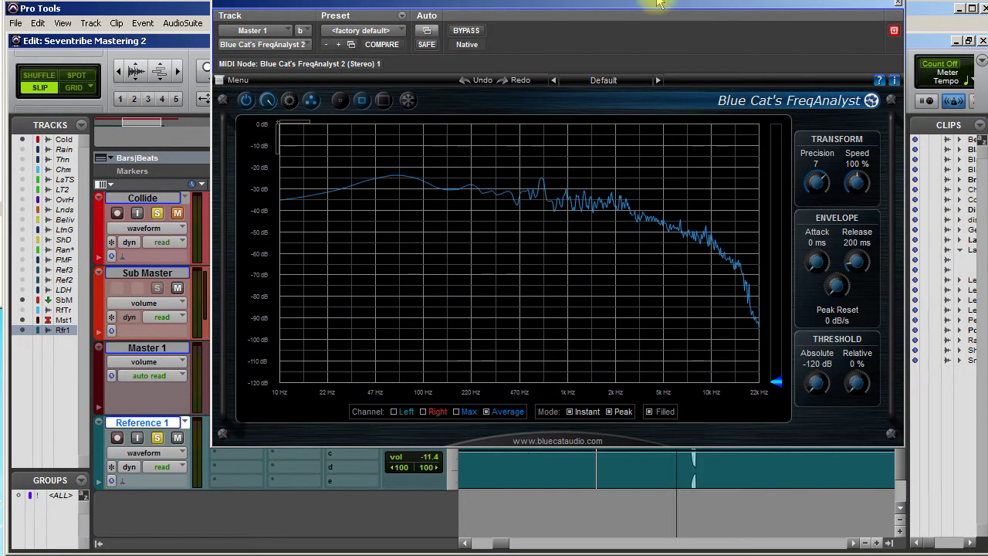
left_click_drag(658, 3, 655, 32)
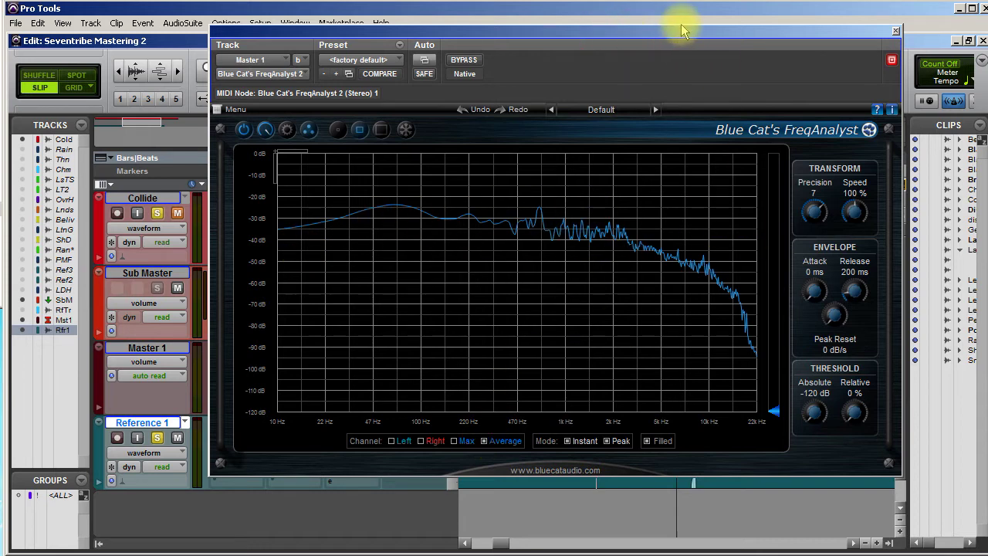
left_click_drag(682, 30, 784, 21)
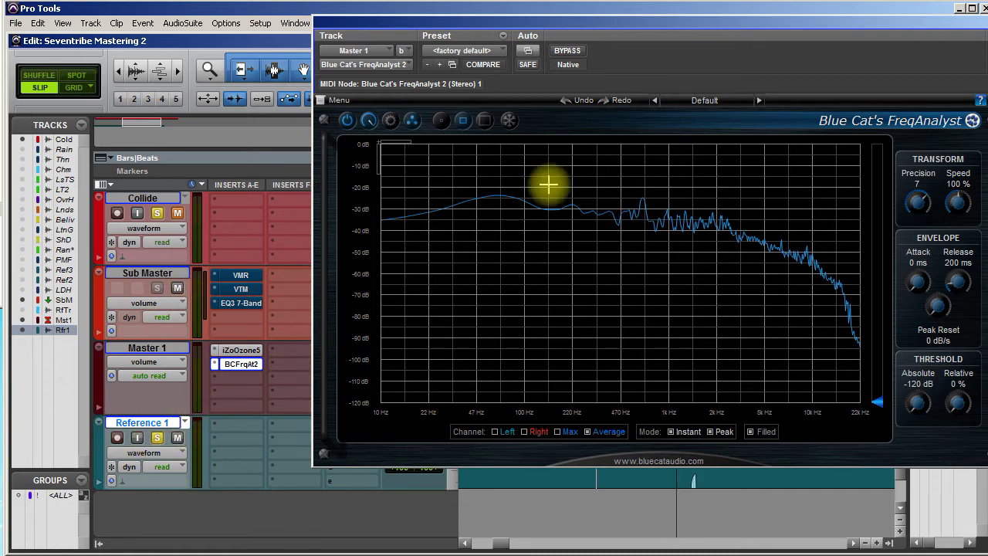
Play the session and compare the spectra of the Reference 1 and Collide tracks by swapping which one is muted.
key("space")
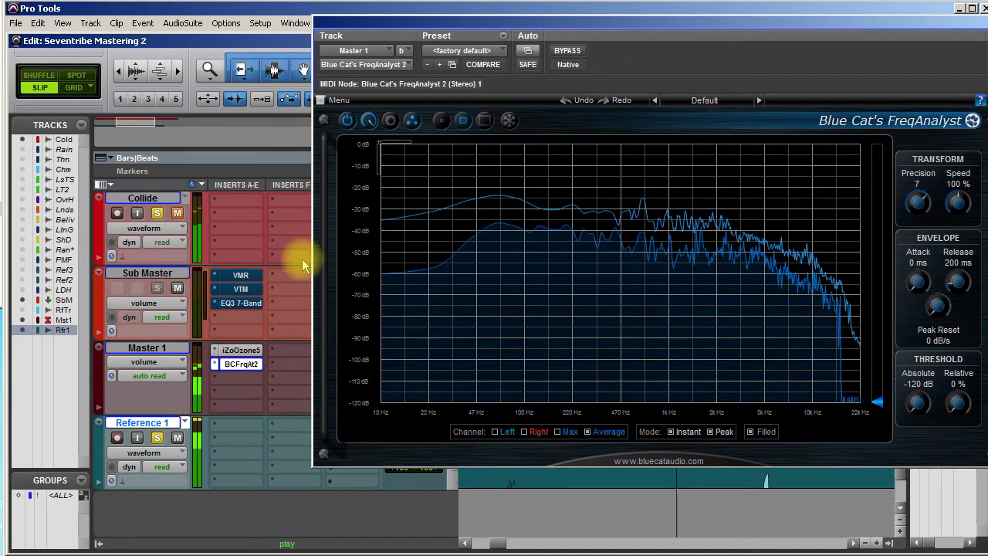
left_click(178, 439)
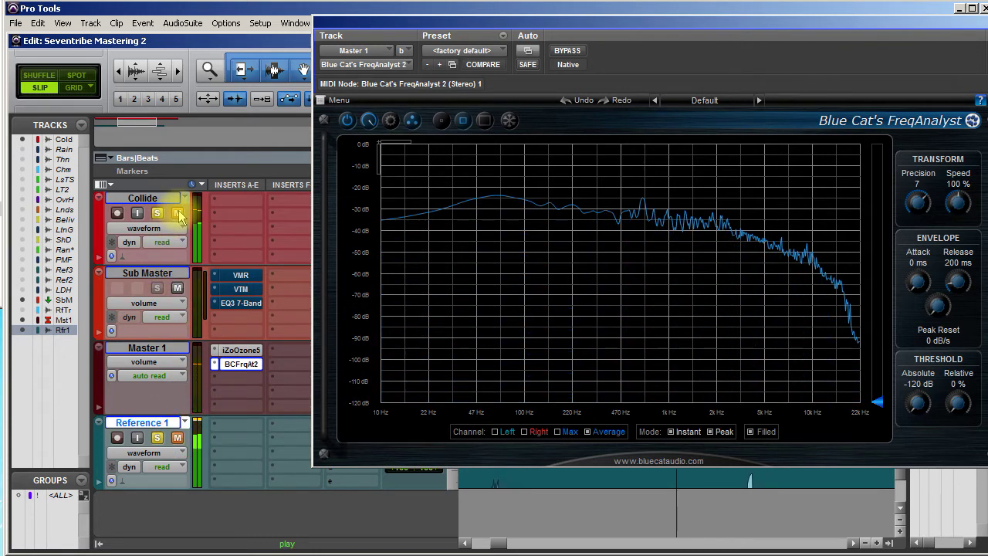
left_click(178, 214)
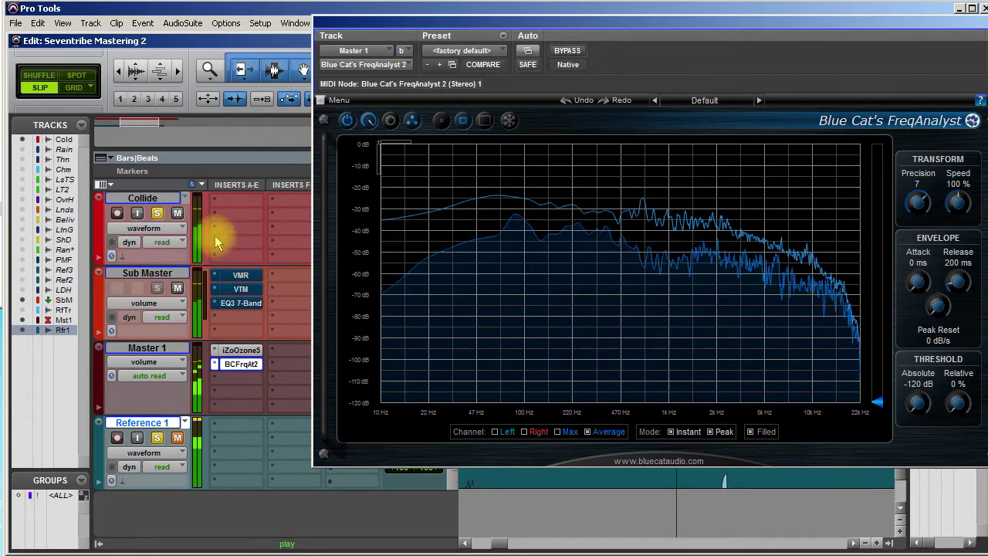
left_click(177, 213)
left_click(178, 438)
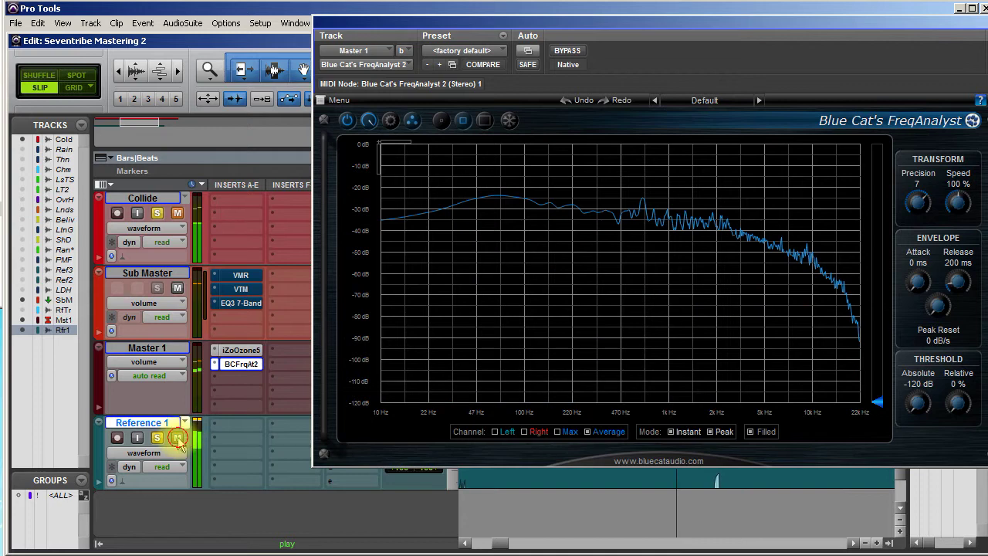
left_click(177, 437)
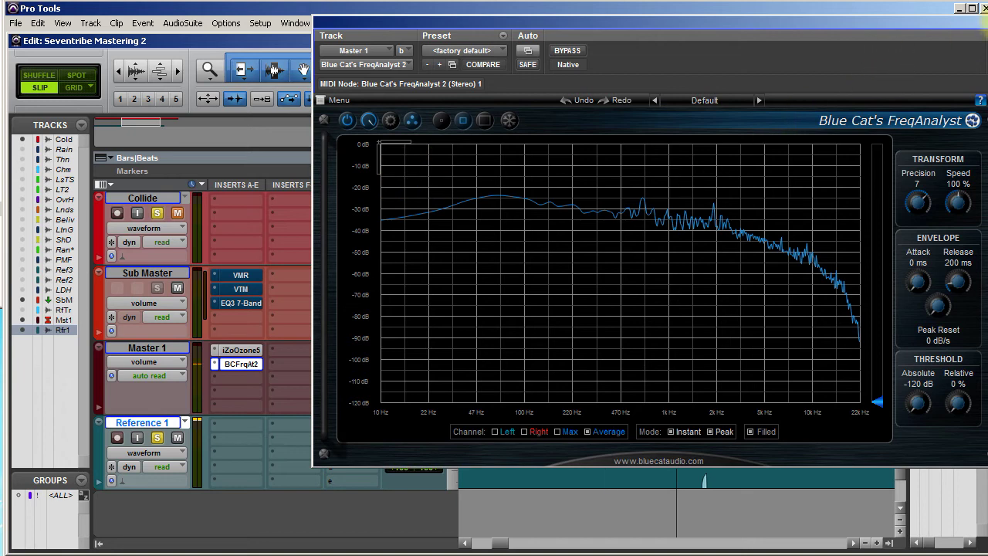
Close the frequency analyzer, open Ozone 5 from Master 1 and show the equalizer's snapshot settings.
left_click(982, 19)
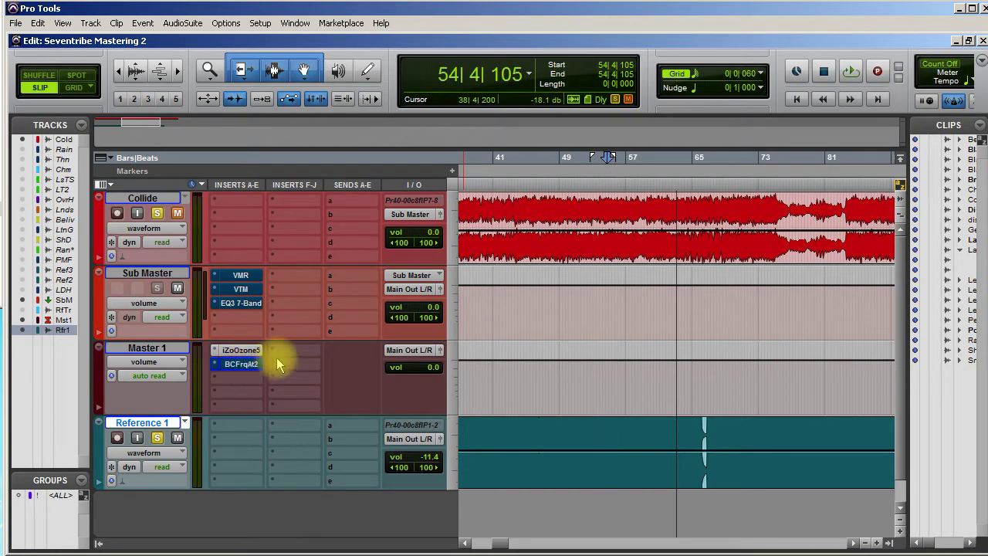
left_click(241, 352)
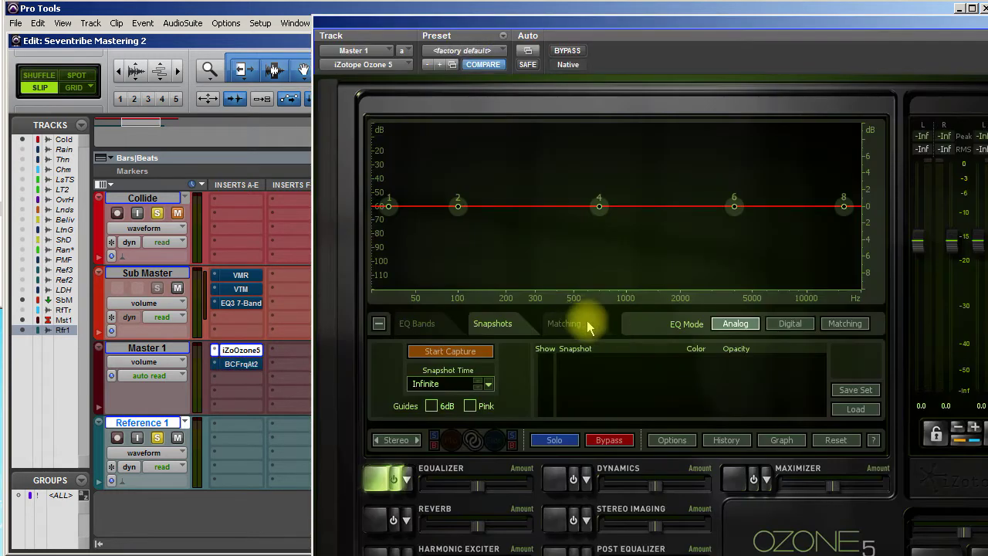
double_click(660, 11)
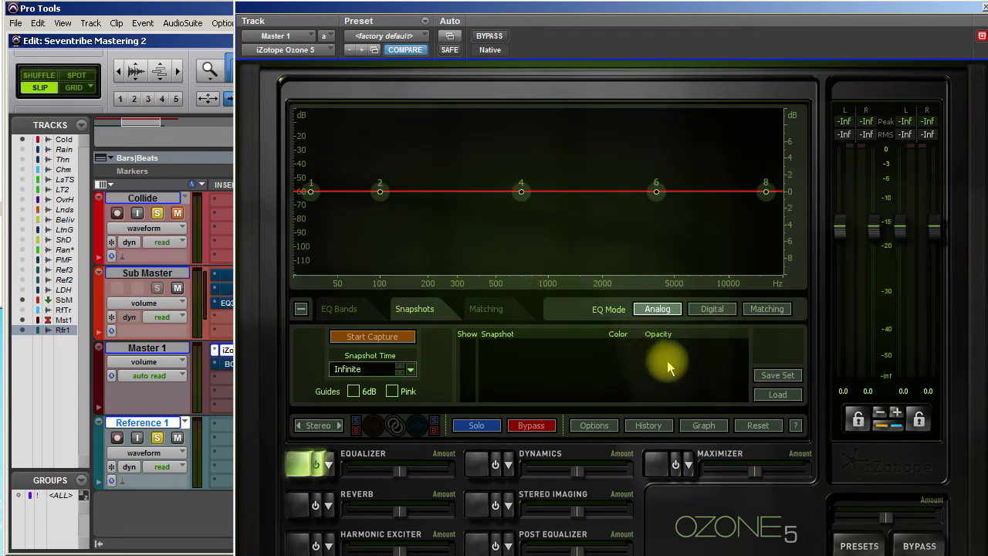
left_click(179, 214)
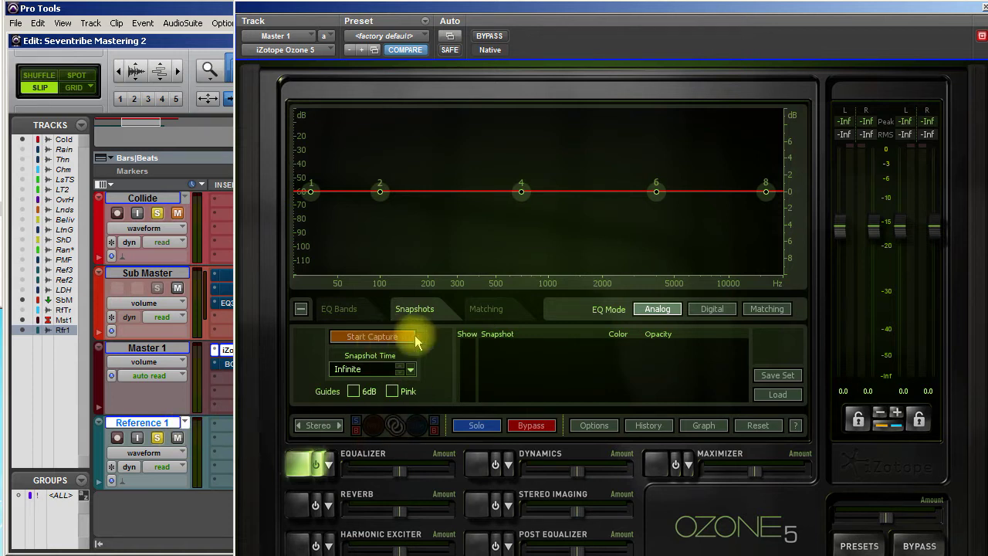
left_click(340, 309)
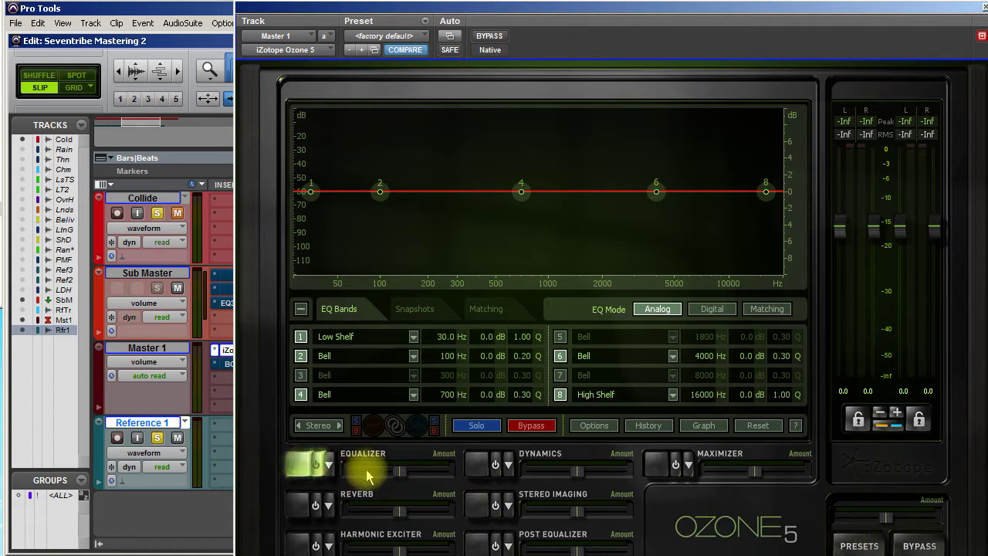
left_click(417, 310)
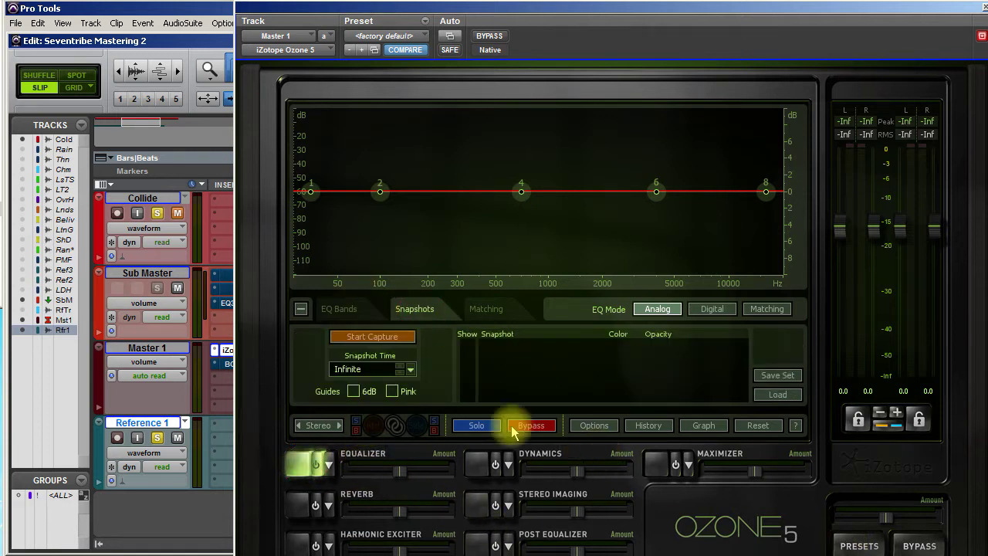
Play the reference track and capture its spectrum as an equalizer snapshot with infinite snapshot time.
key("space")
left_click(375, 337)
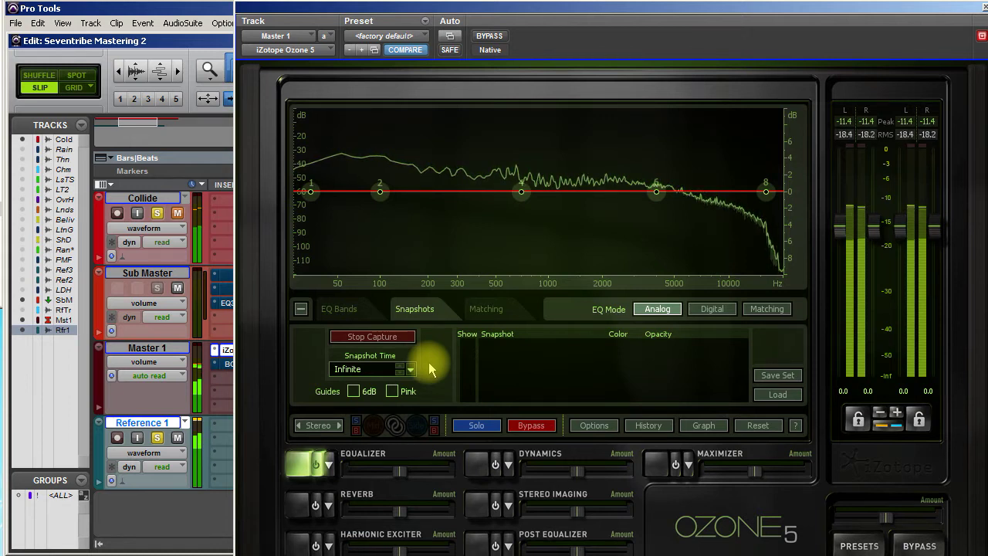
left_click(373, 336)
Mute Reference 1 so that Collide plays, and capture a second equalizer snapshot of Collide's spectrum.
left_click(177, 437)
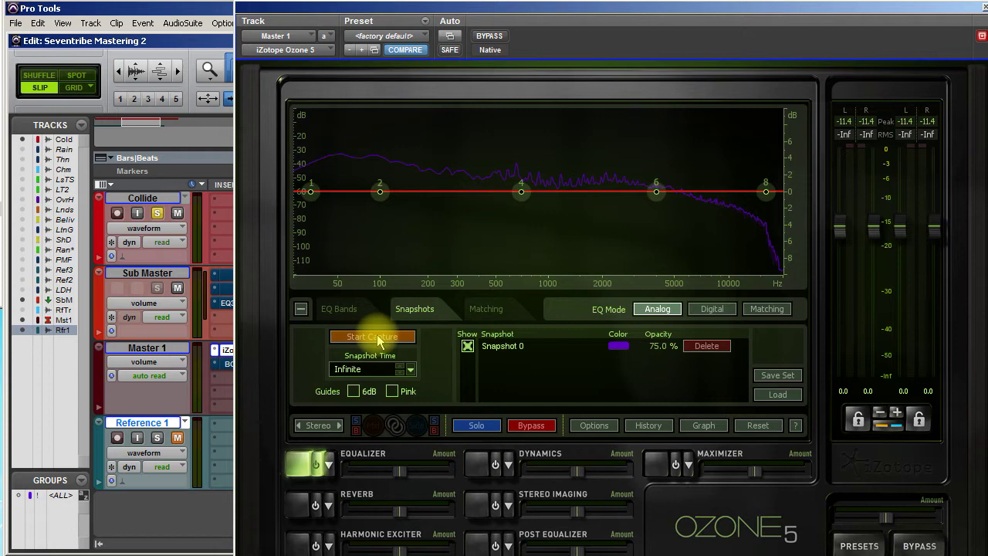
key("space")
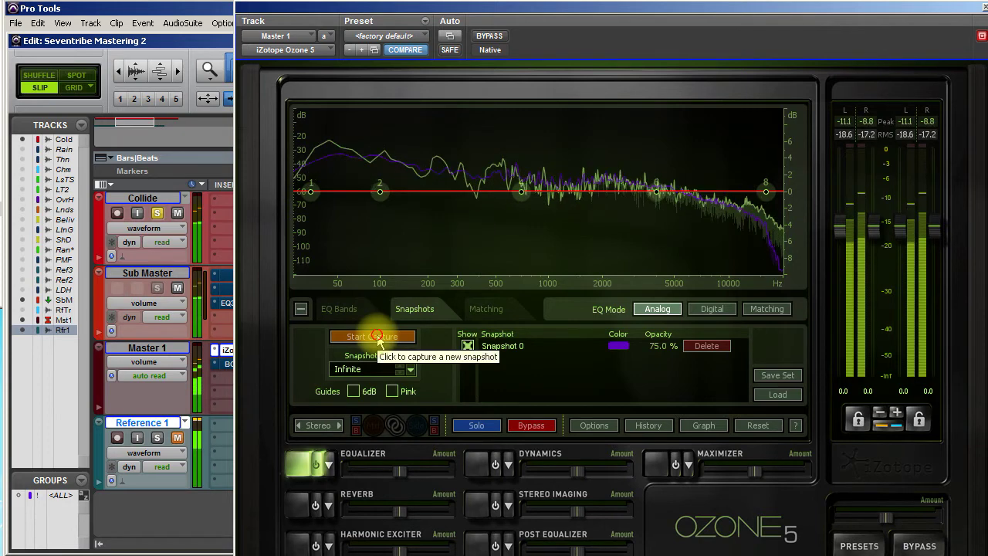
left_click(373, 337)
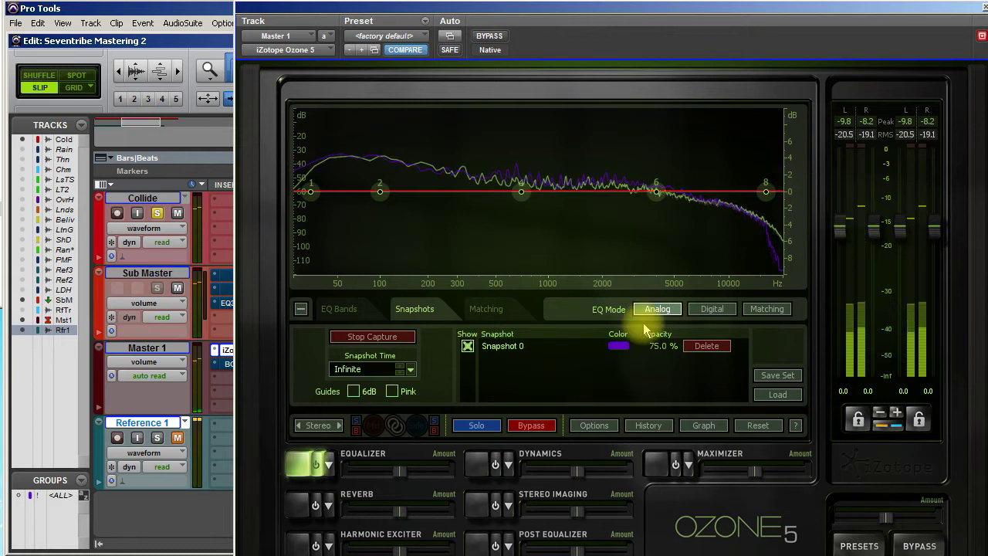
left_click(402, 337)
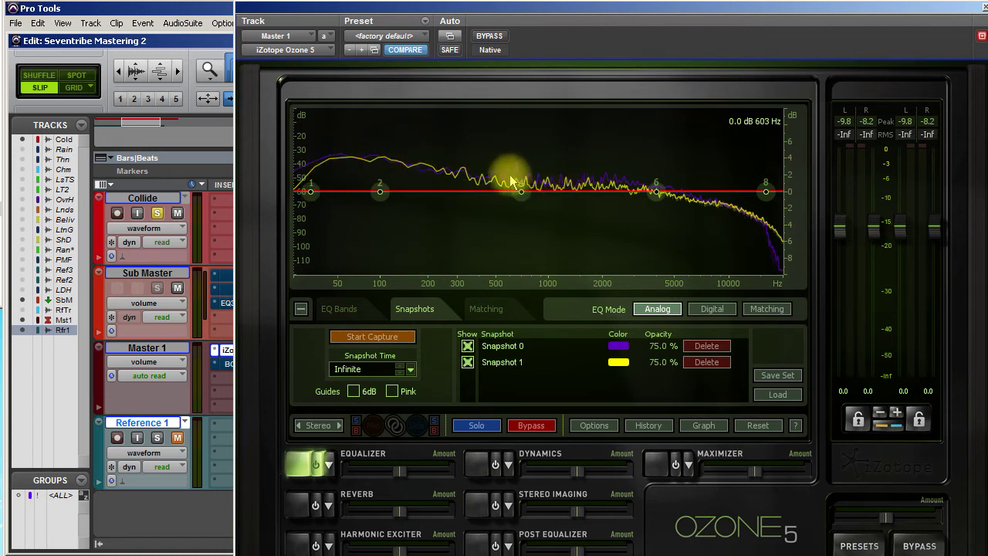
Rename the first snapshot as Ref and the second as Collide.
double_click(513, 346)
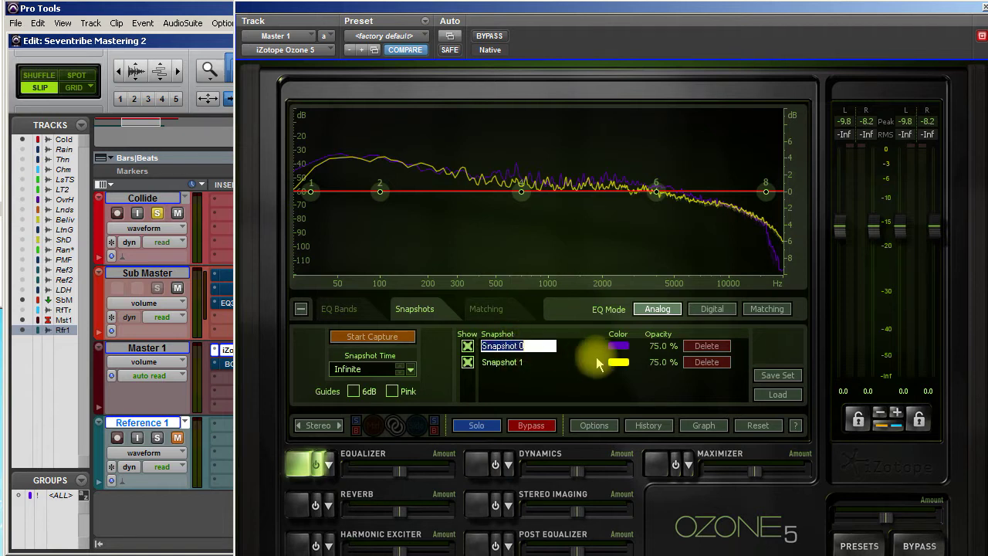
type("Ref")
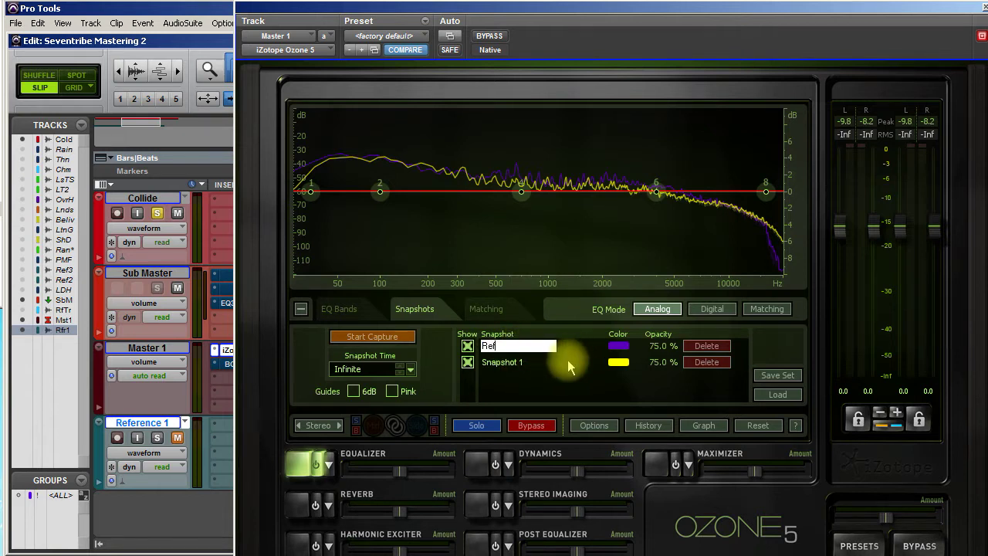
key("Return")
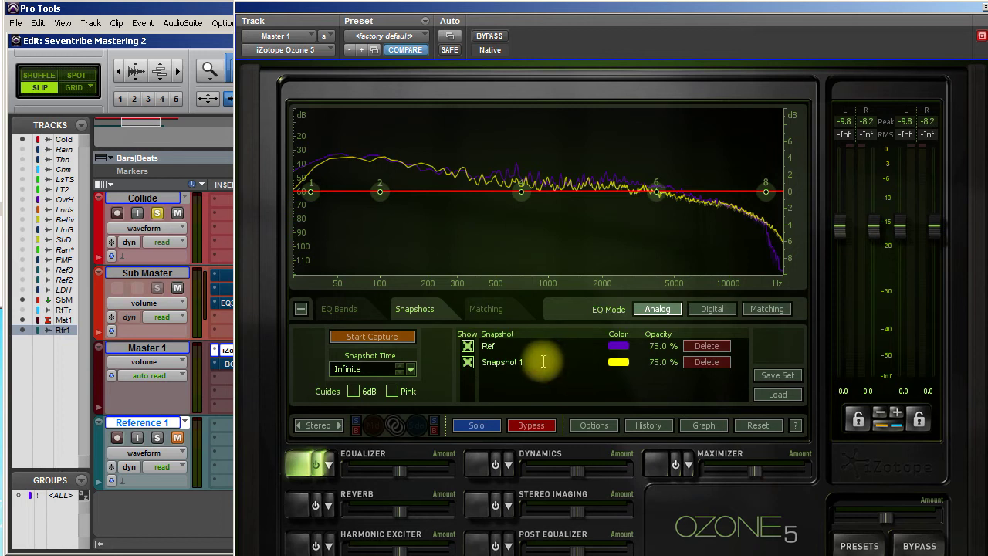
double_click(506, 362)
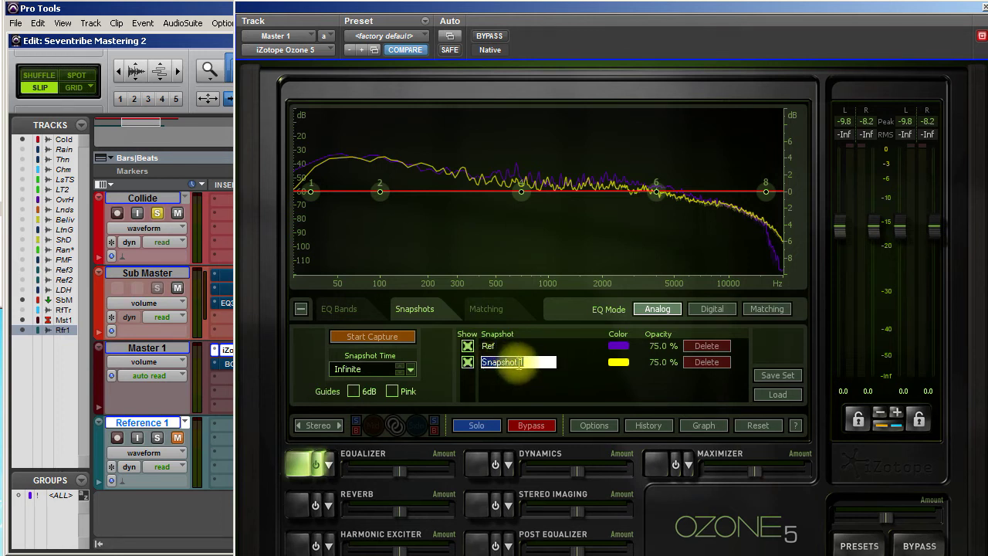
type("Collide")
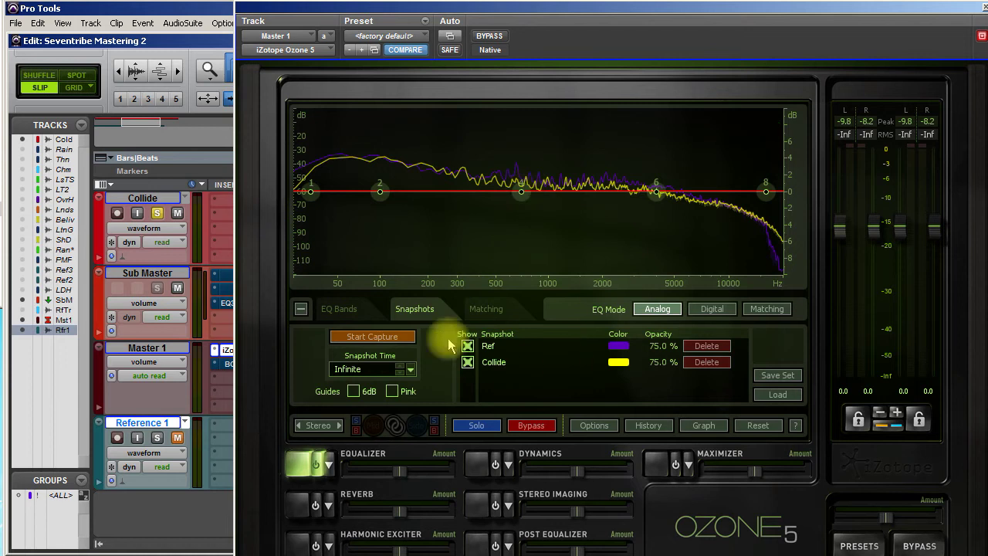
In the equalizer's matching settings, assign Ref as the reference snapshot and Collide as the snapshot to apply to.
left_click(496, 311)
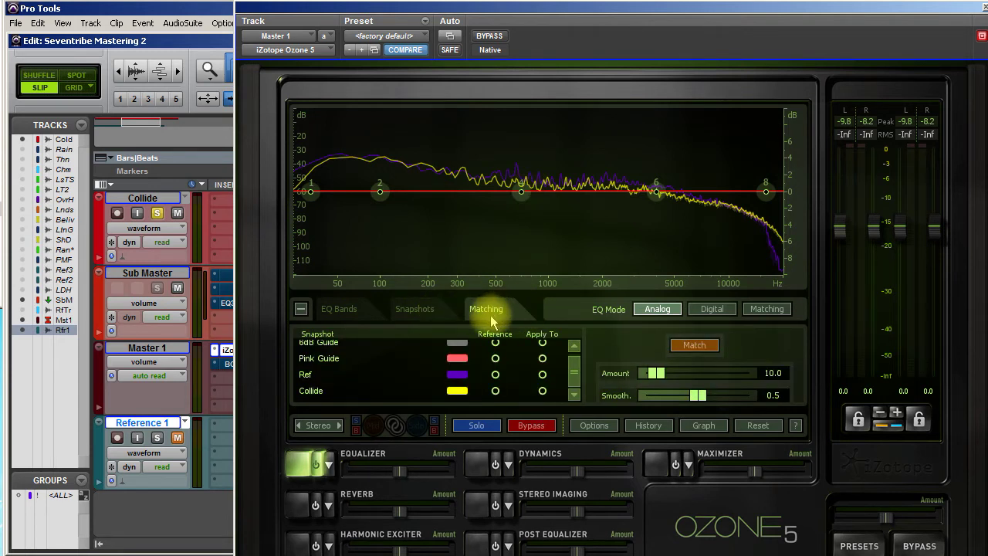
left_click(495, 375)
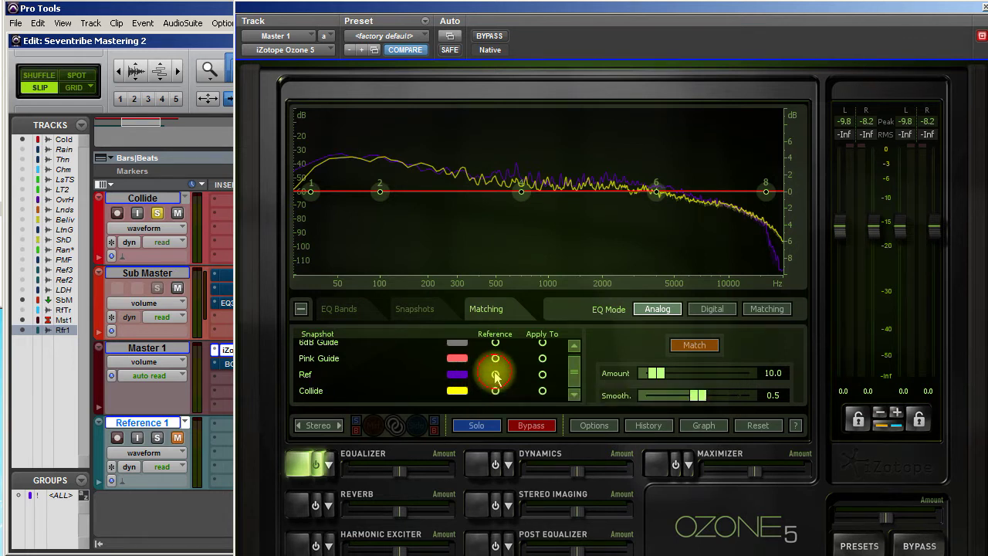
left_click(544, 390)
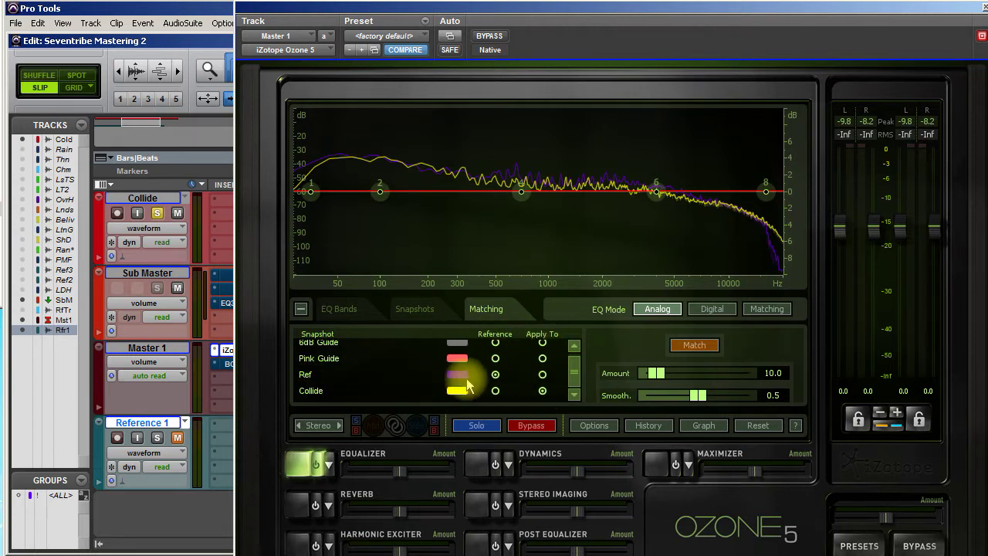
left_click(496, 374)
left_click(544, 392)
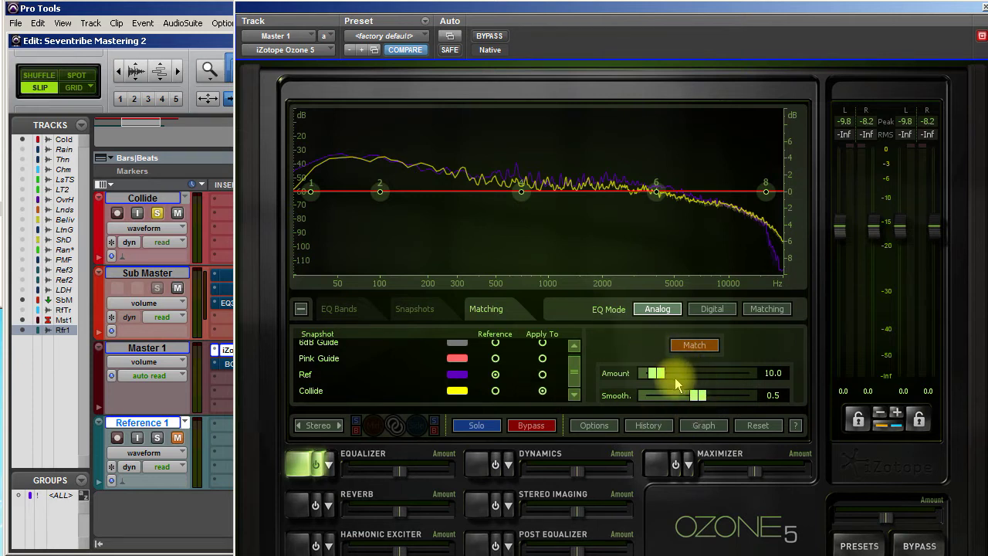
Match Collide's EQ curve to the reference with an amount of 59.4 and smoothing of 0.5.
left_click_drag(656, 373, 711, 374)
left_click(695, 345)
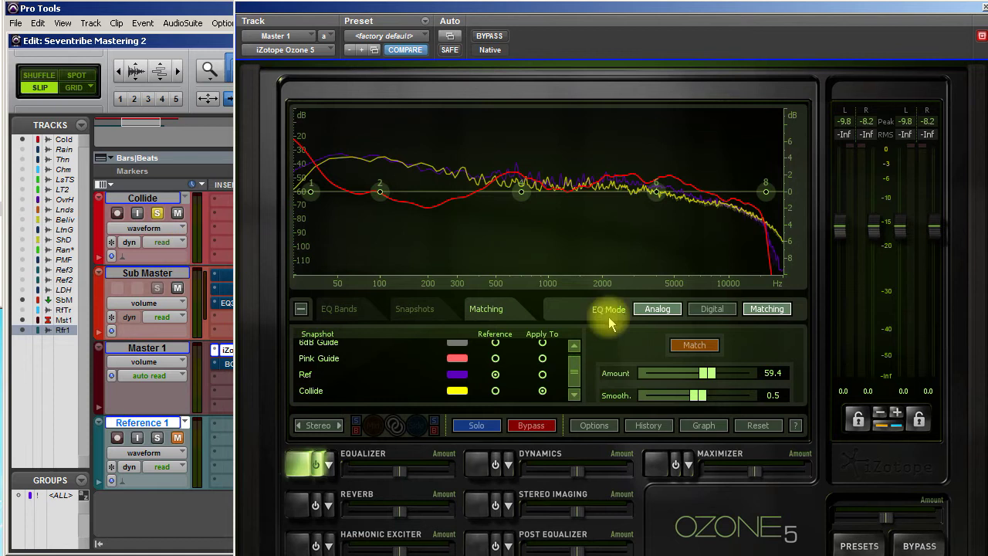
mouse_move(699, 399)
left_mouse_down()
mouse_move(722, 398)
mouse_move(701, 399)
left_mouse_up()
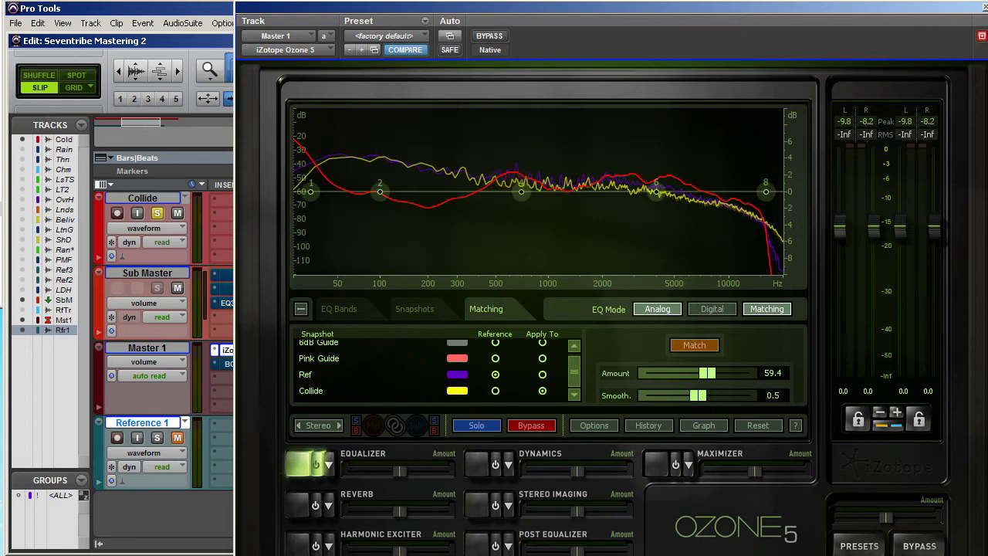
Bypass Ozone 5 entirely and close its plug-in window.
left_click(916, 543)
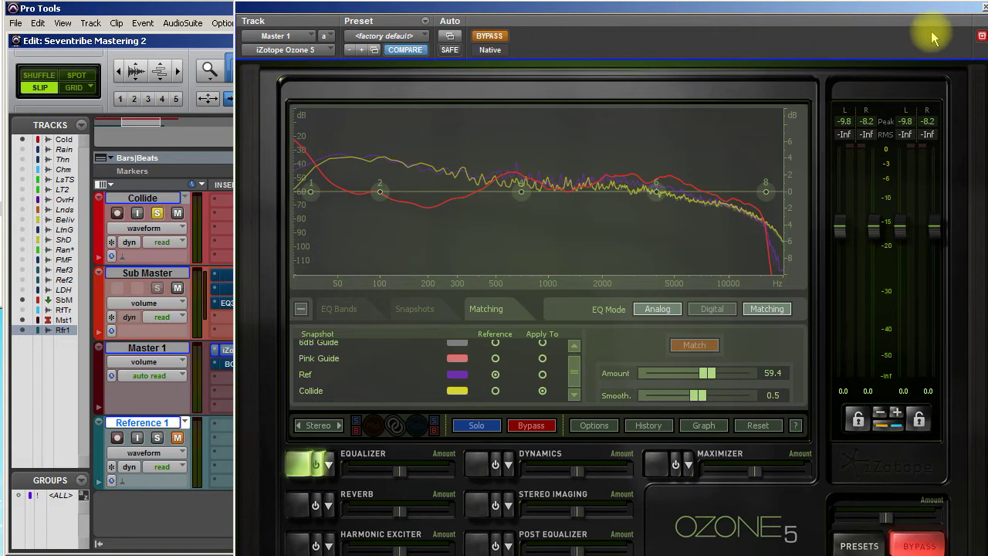
left_click(982, 6)
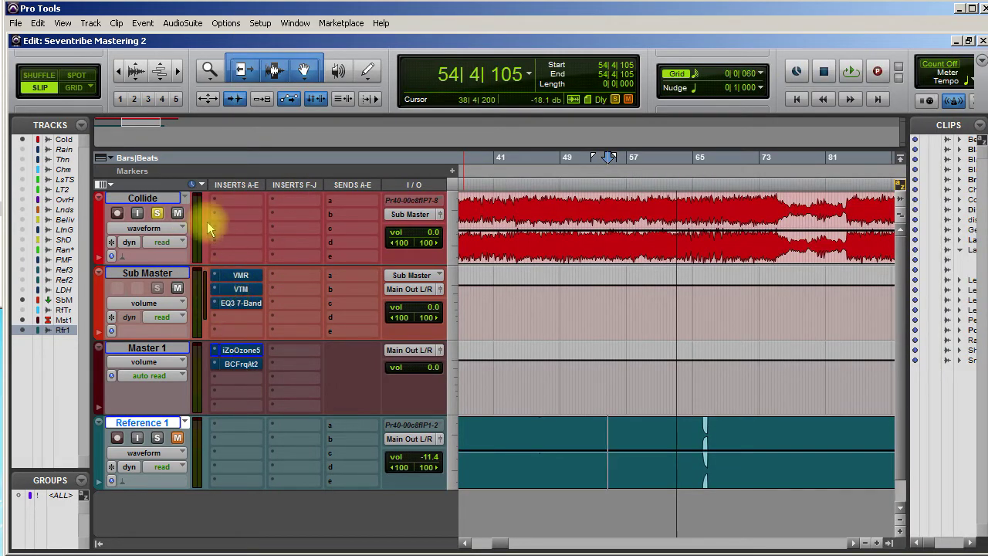
Insert the stereo multichannel EQ3 7-Band equalizer in the first insert slot of the Collide track.
left_click(230, 198)
mouse_move(263, 222)
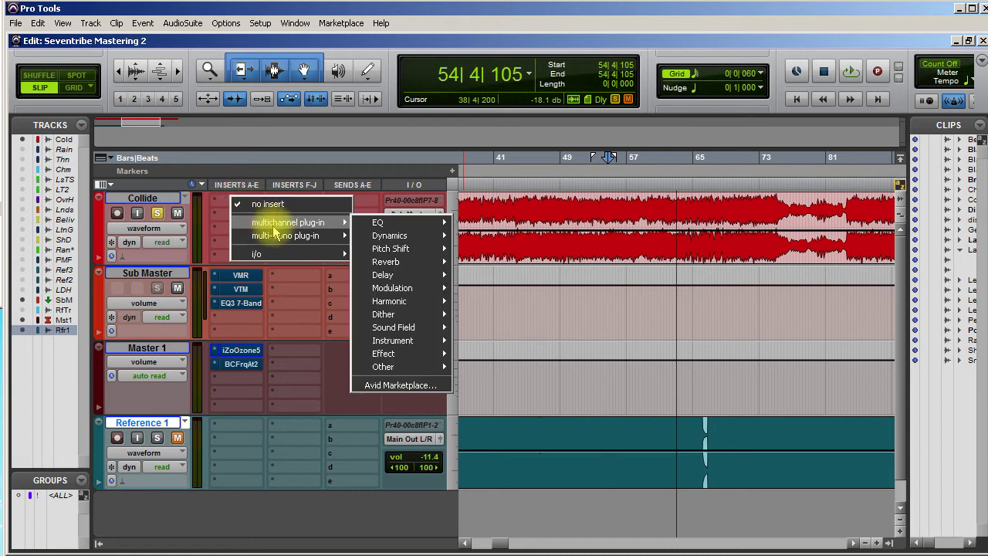
mouse_move(423, 223)
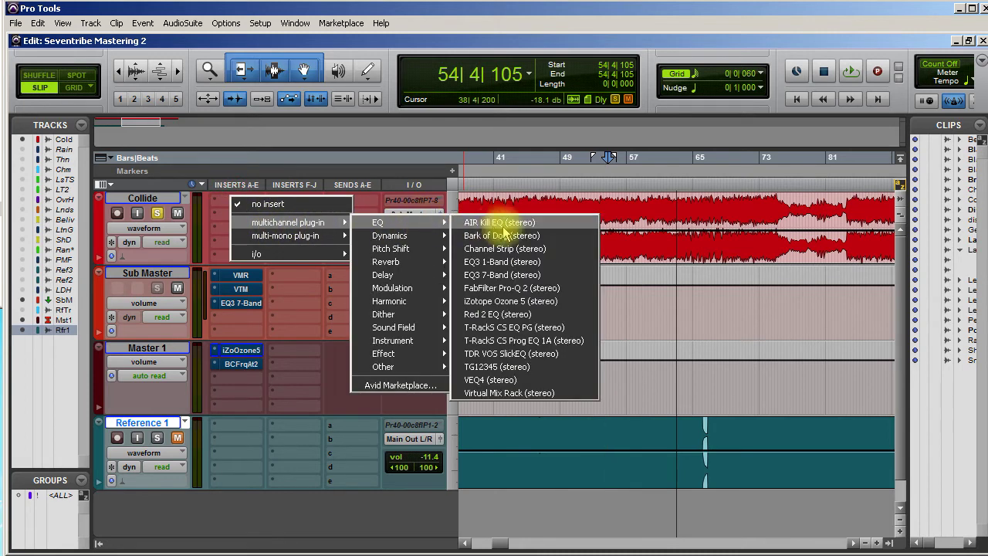
left_click(512, 281)
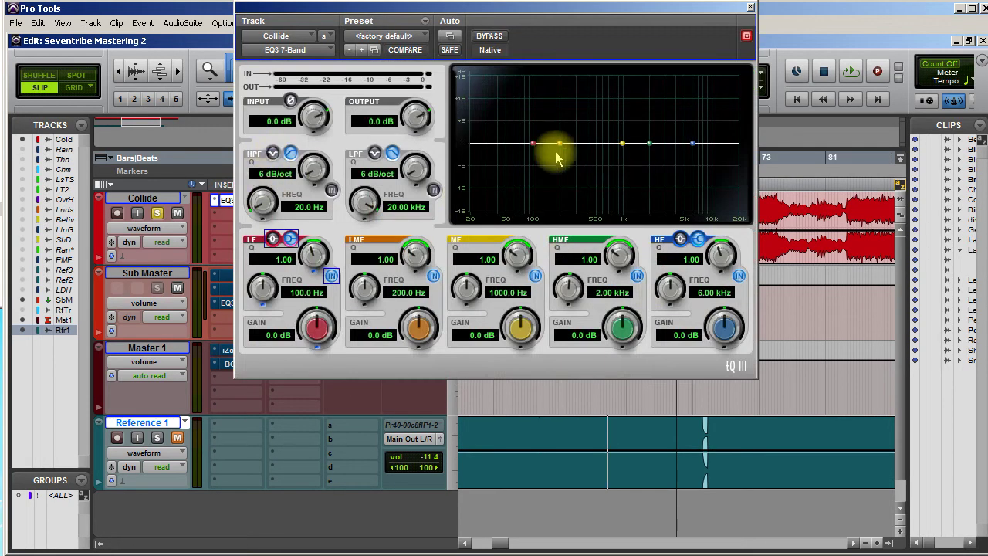
Shape the EQ3 mid-frequency band to a 0.8 dB boost at 671.3 Hz with a Q of 0.62.
mouse_move(561, 148)
left_mouse_down()
mouse_move(605, 140)
mouse_move(573, 144)
left_mouse_up()
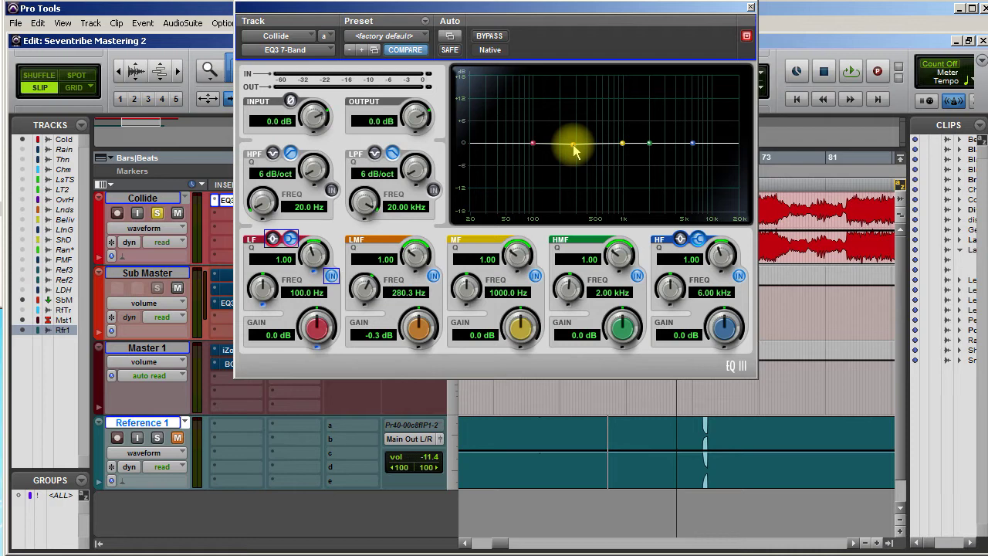
left_click_drag(624, 144, 608, 136)
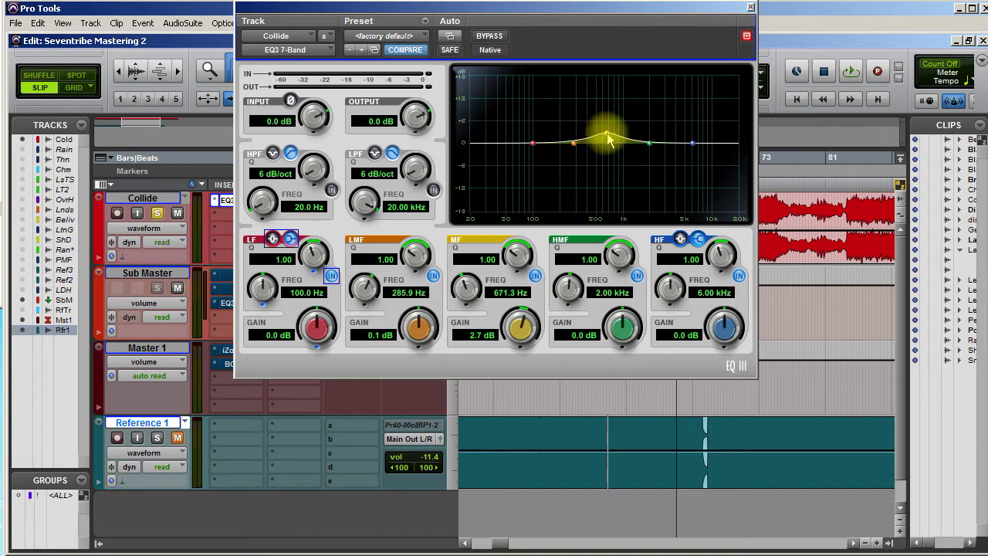
left_click_drag(518, 327, 515, 348)
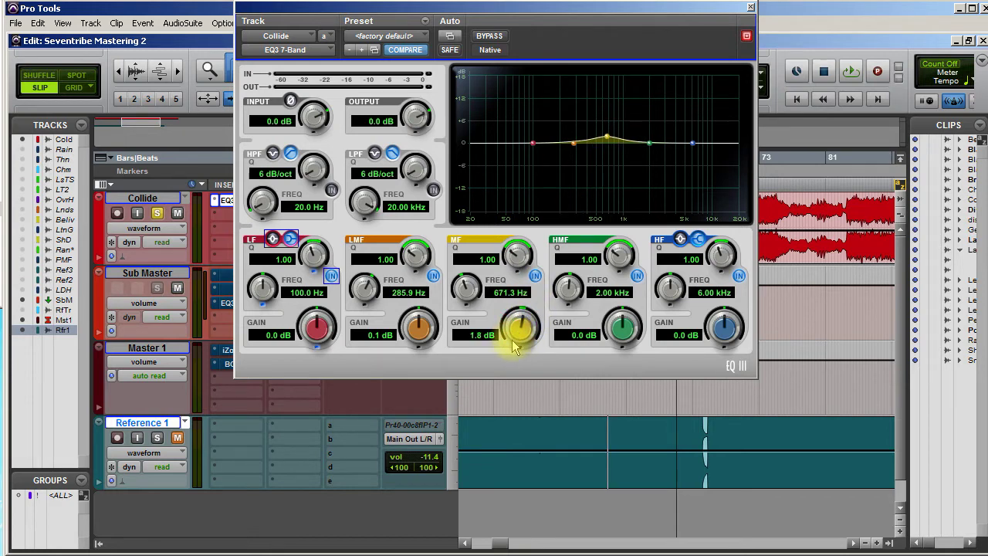
left_click_drag(508, 249, 509, 306)
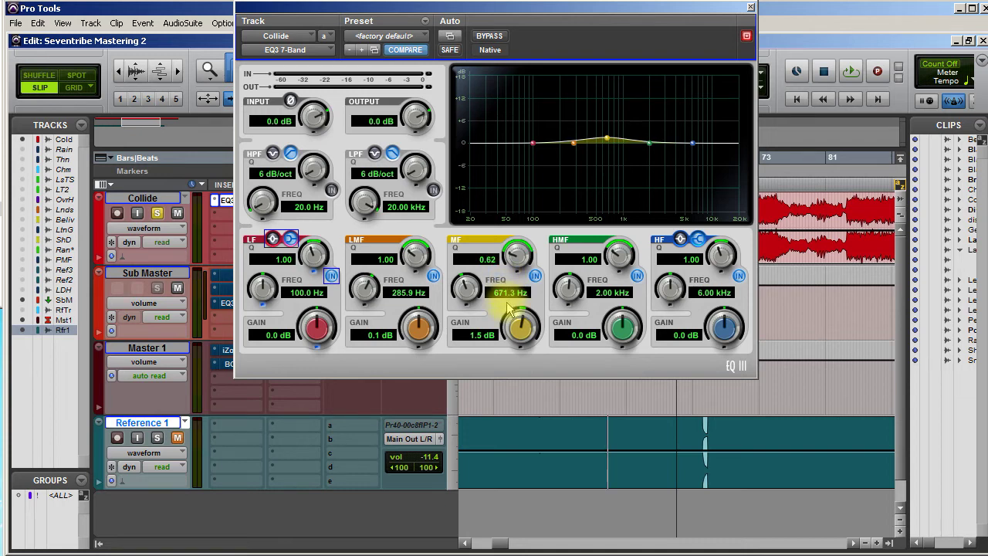
left_click_drag(520, 325, 517, 332)
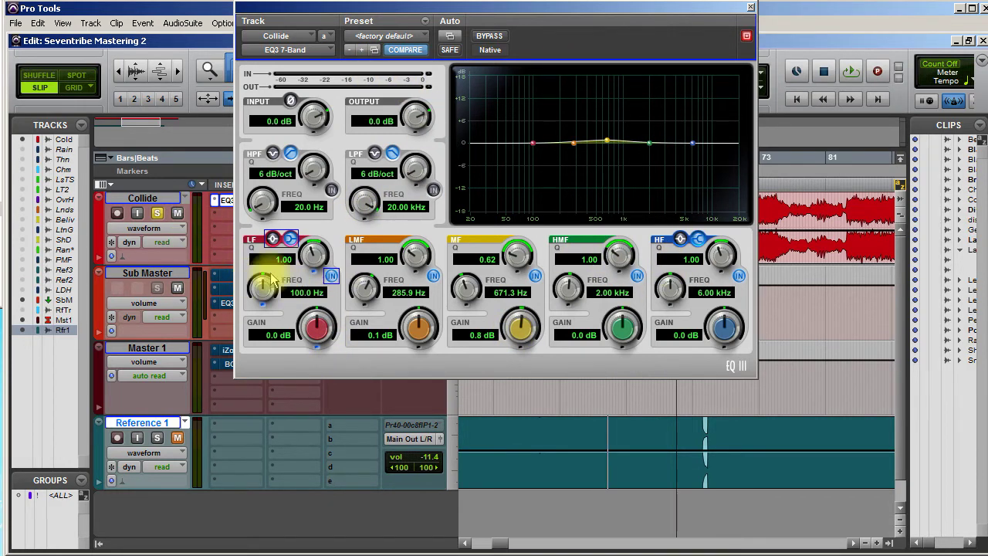
Consult the Ozone 5 matching curve and set Collide's EQ3 high-mid band to 1.2 dB at 2.39 kHz with a Q of 0.77.
left_click(228, 351)
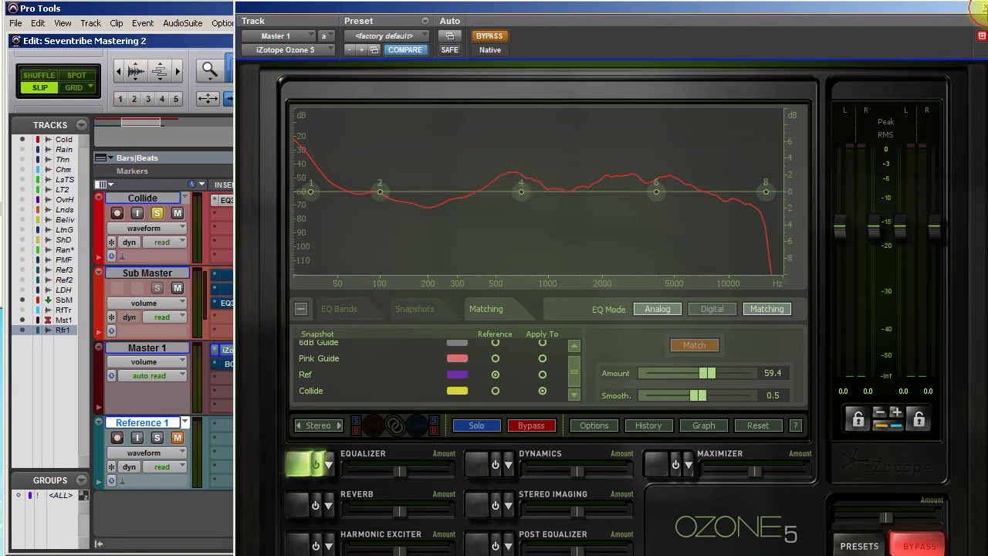
left_click(982, 7)
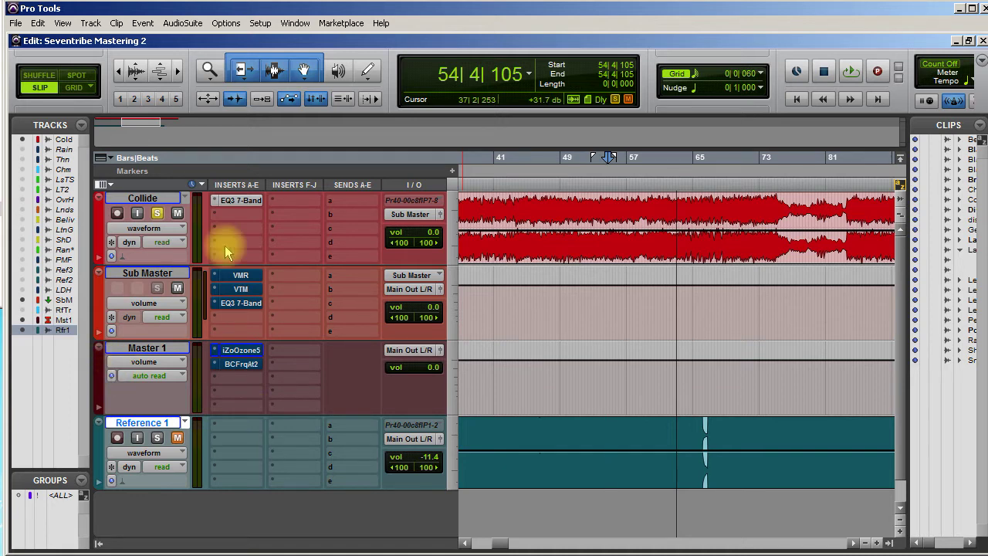
left_click(242, 201)
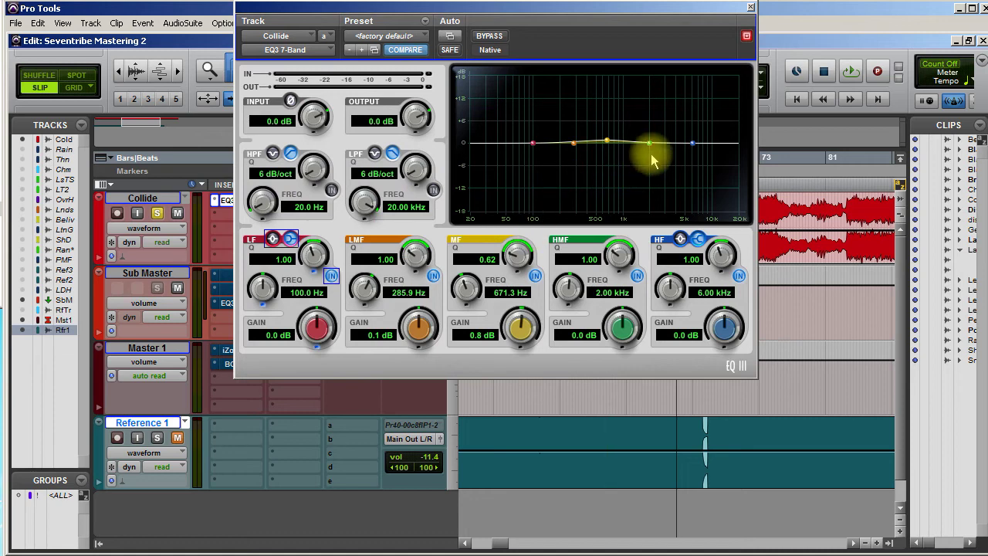
left_click_drag(652, 144, 655, 140)
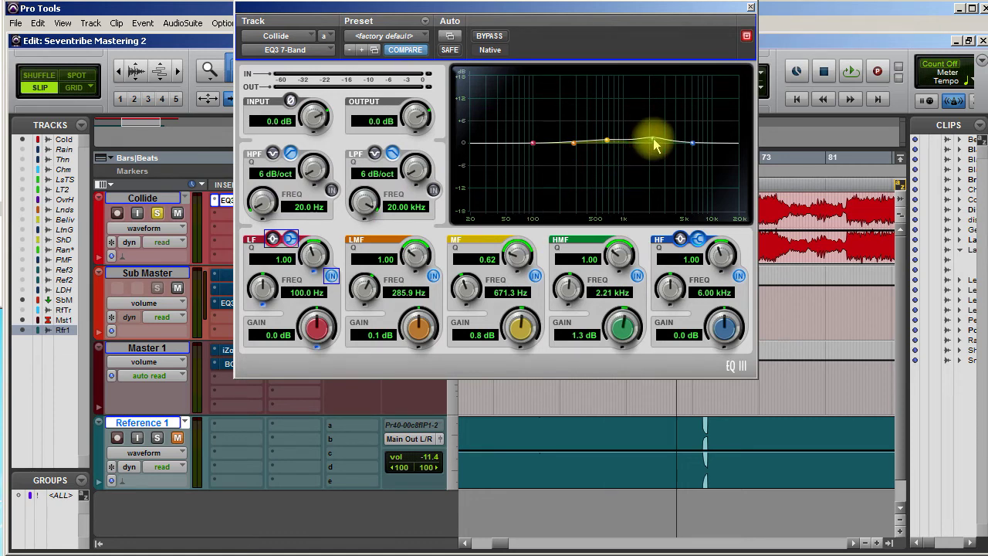
left_click_drag(654, 144, 658, 145)
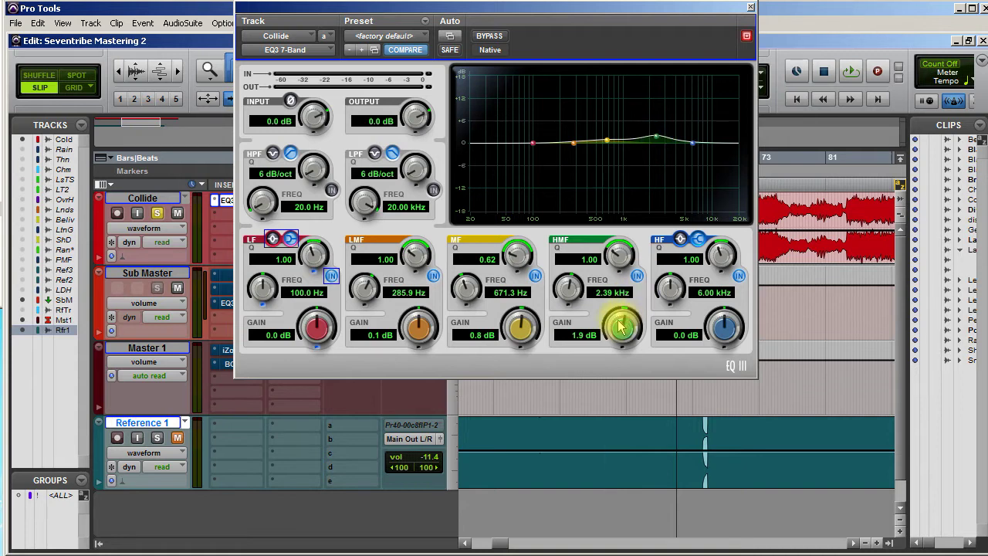
left_click_drag(620, 328, 619, 338)
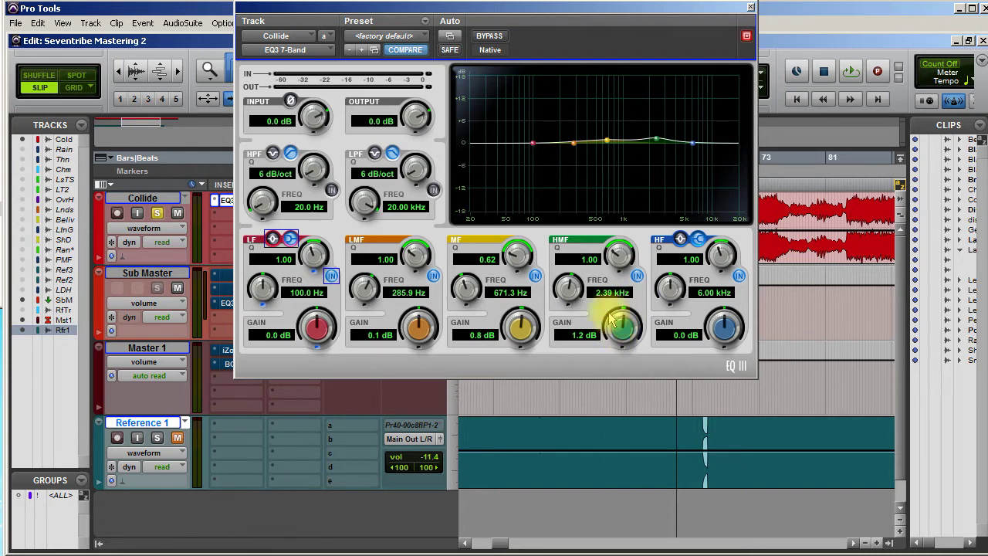
left_click_drag(618, 253, 608, 268)
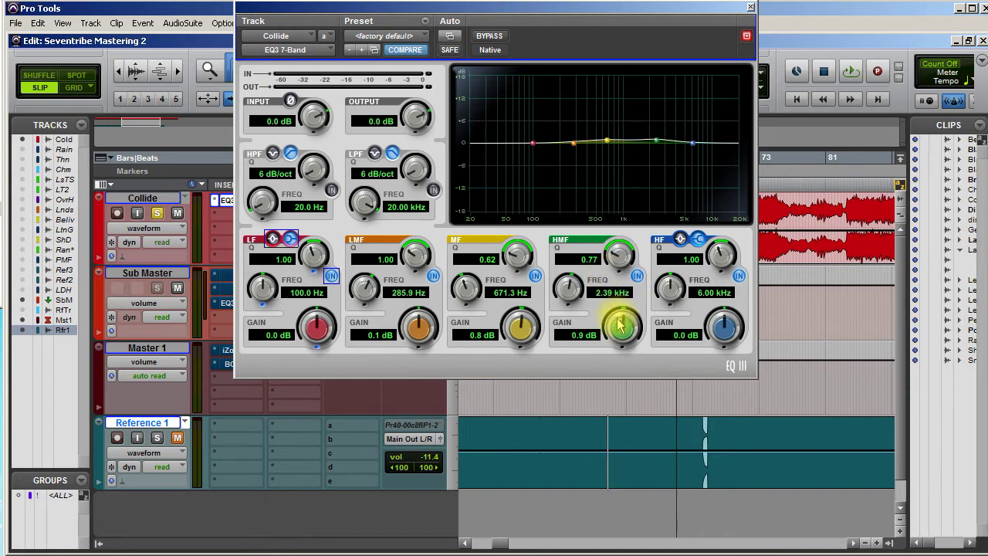
left_click_drag(622, 324, 623, 320)
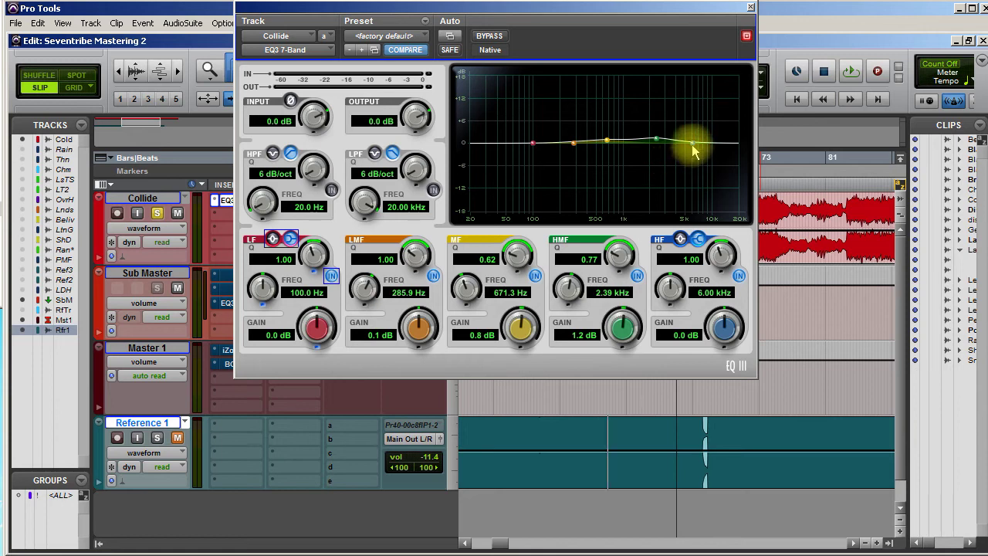
Set the high-frequency band to 0.8 dB at 4.51 kHz and enable a 12 dB/oct low-pass filter at 13.80 kHz.
left_click_drag(693, 149, 684, 148)
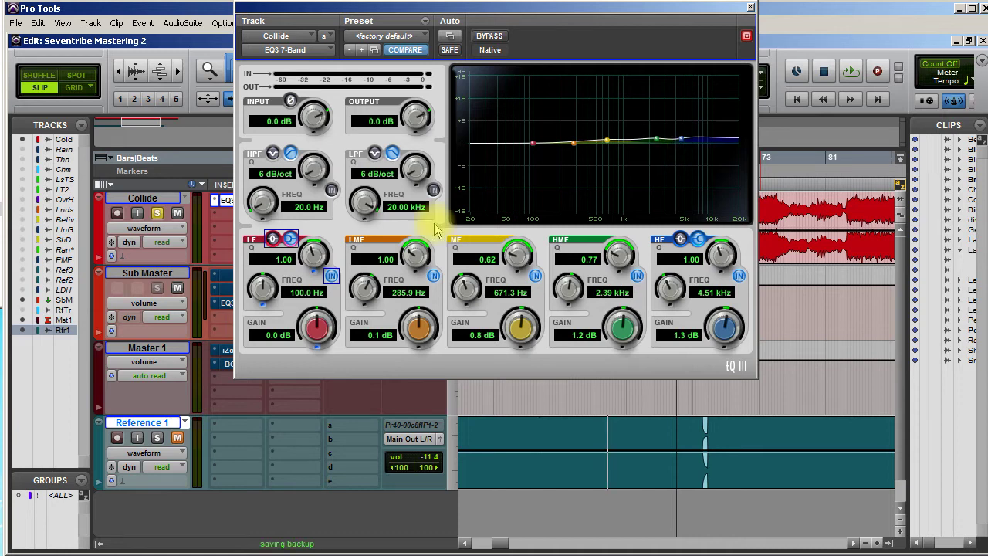
left_click_drag(723, 323, 720, 332)
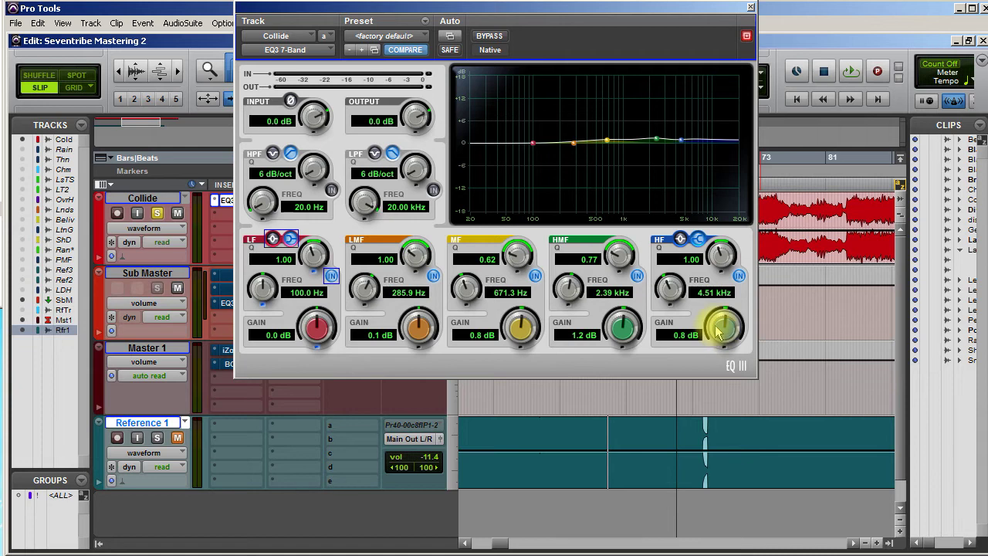
left_click(433, 189)
left_click_drag(415, 165, 408, 131)
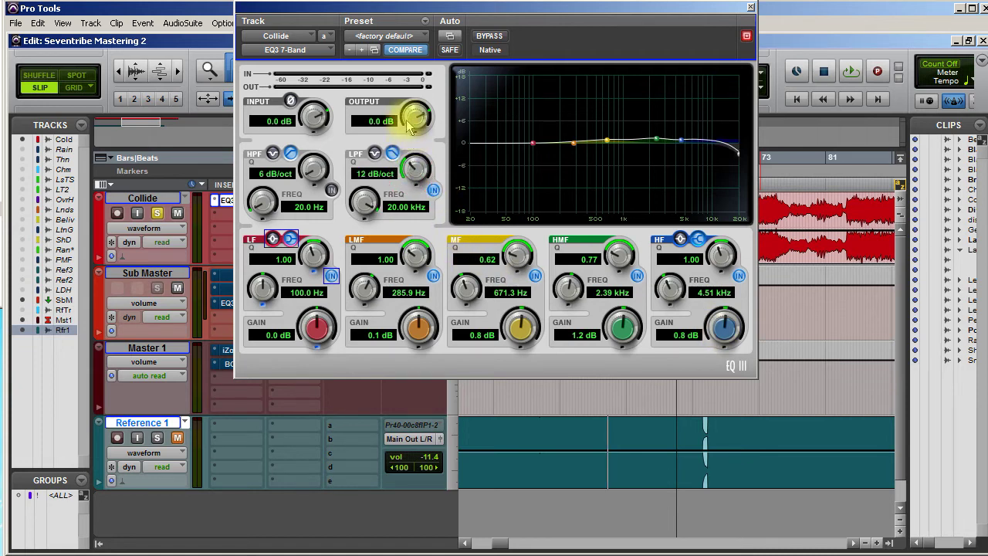
left_click_drag(363, 203, 372, 249)
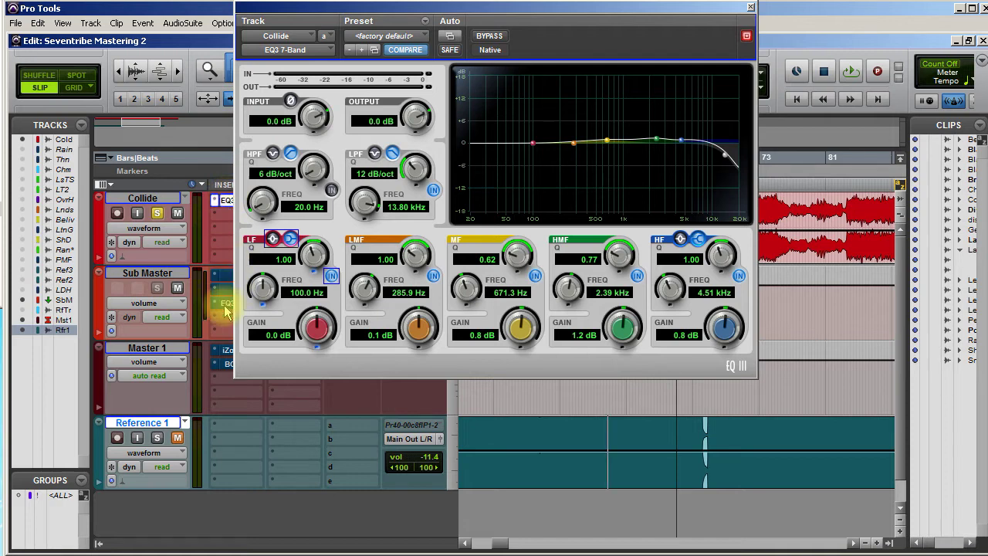
Recheck the Ozone 5 matching curve and set Collide's EQ3 low-mid band to -1.0 dB at 200 Hz with a Q of 0.90.
left_click(226, 351)
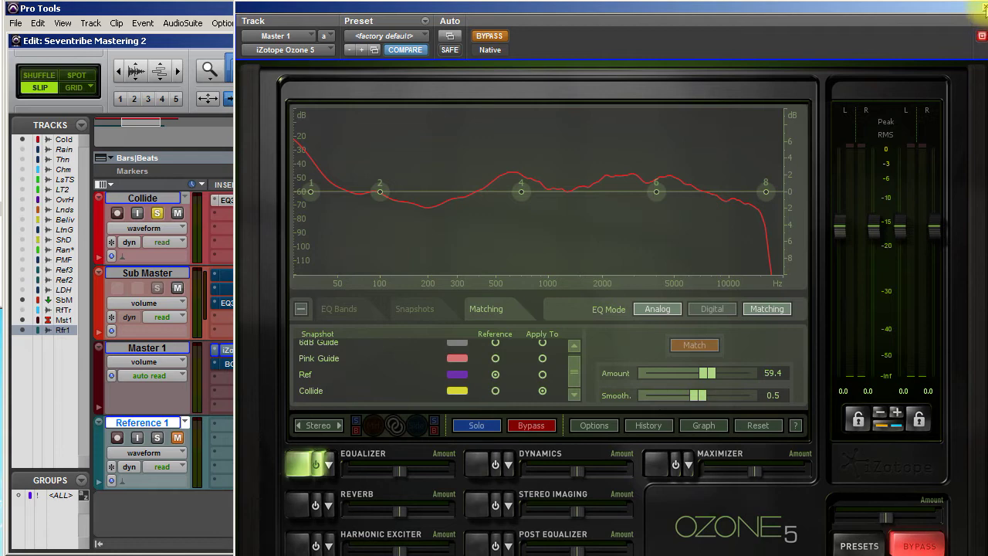
left_click(977, 7)
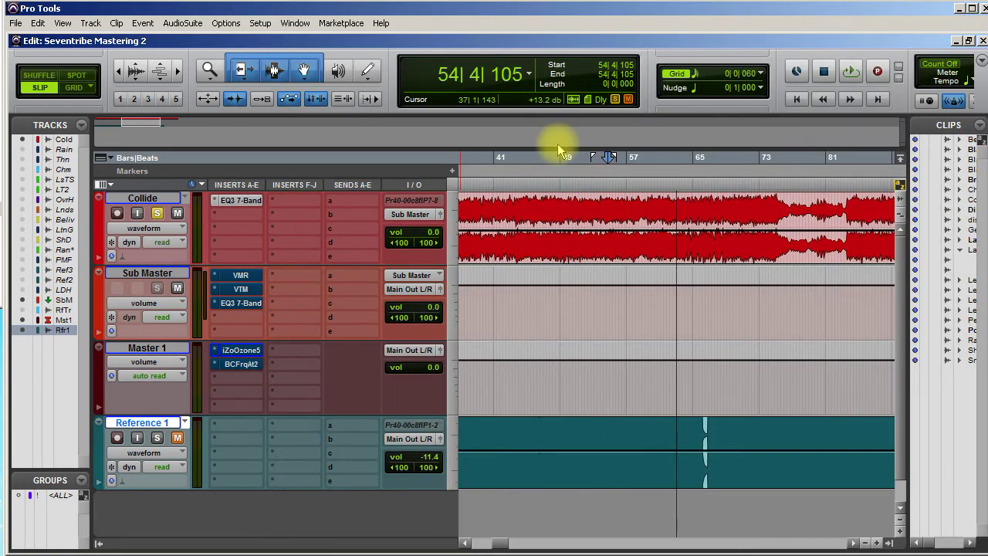
left_click(242, 200)
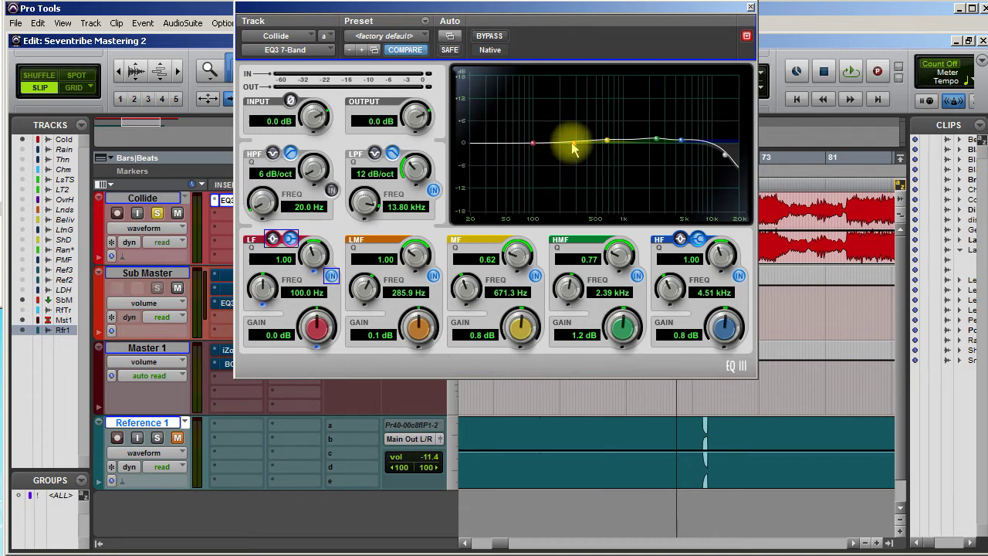
left_click_drag(573, 149, 563, 155)
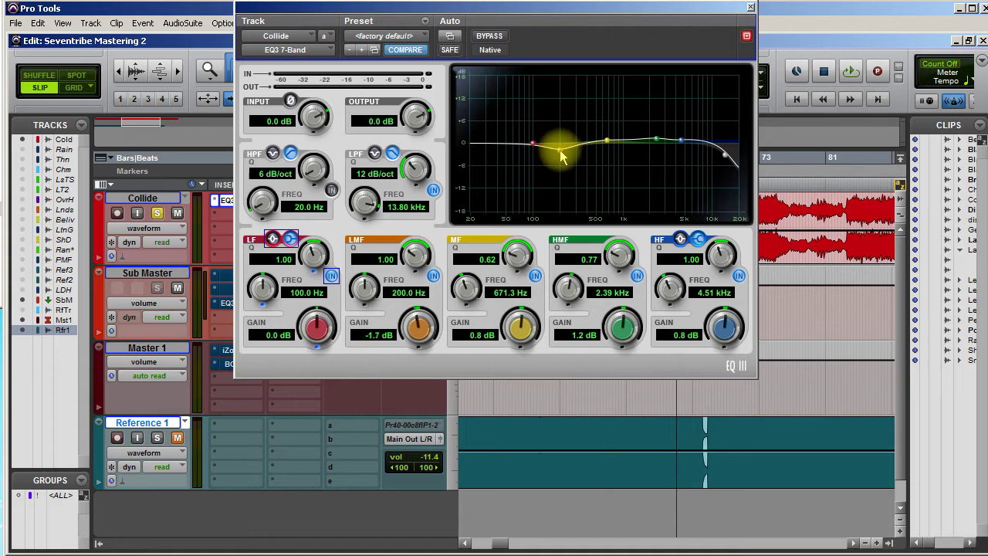
left_click(415, 325)
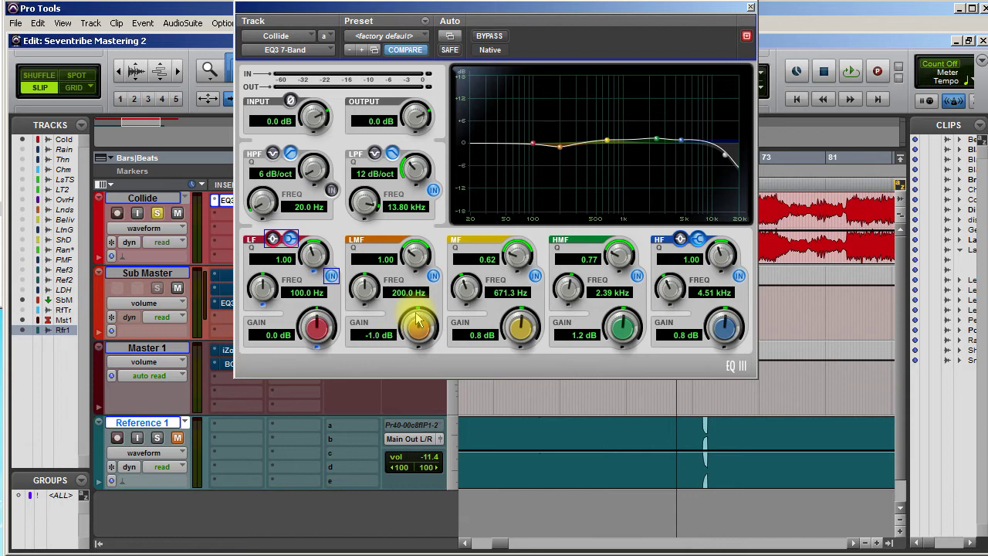
left_click_drag(412, 251, 411, 263)
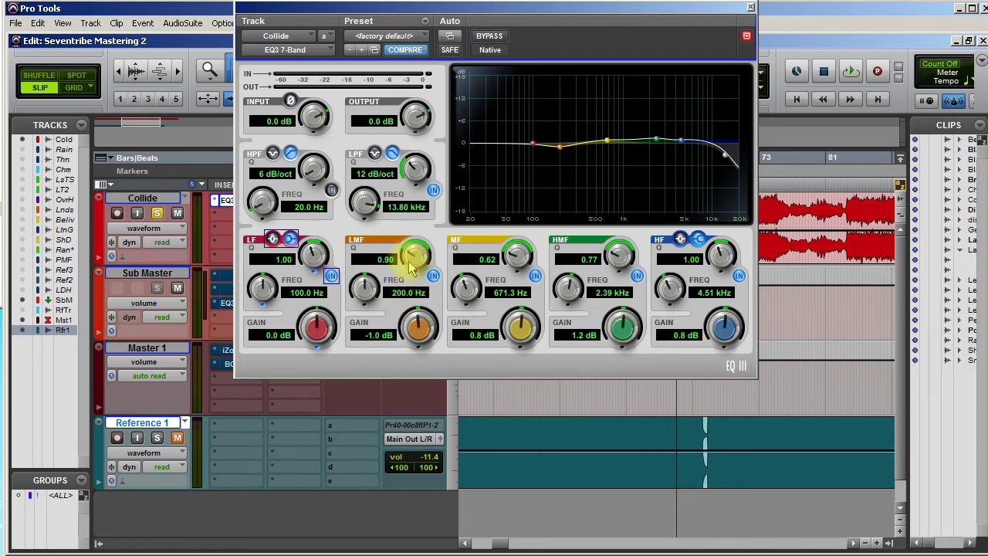
Play the track and compare the sound with the EQ3 7-Band bypassed and active.
left_click(487, 37)
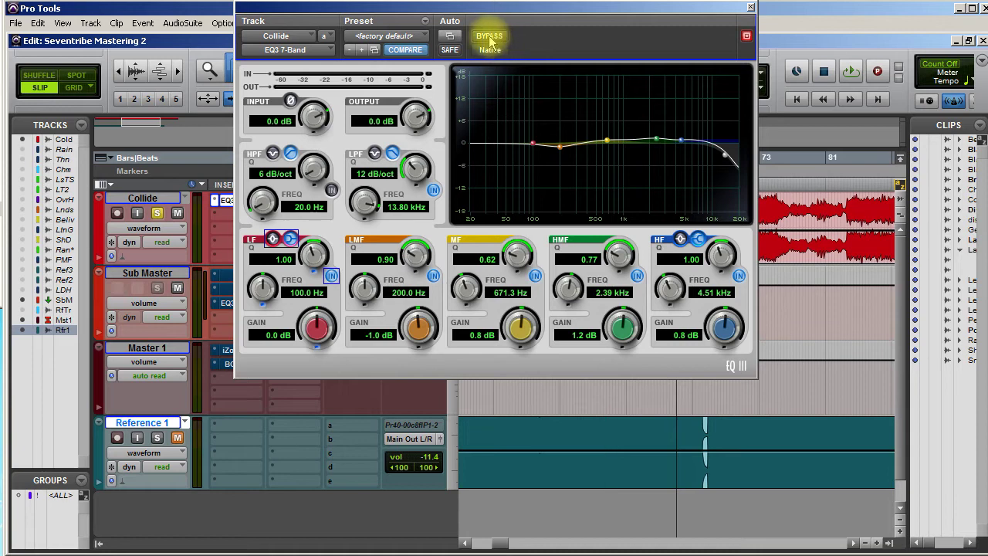
key("space")
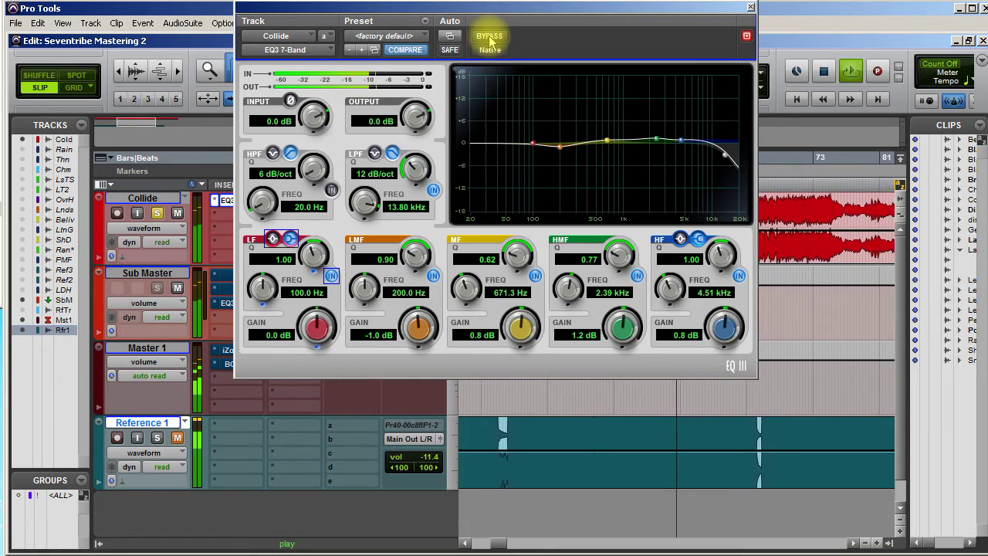
left_click(490, 40)
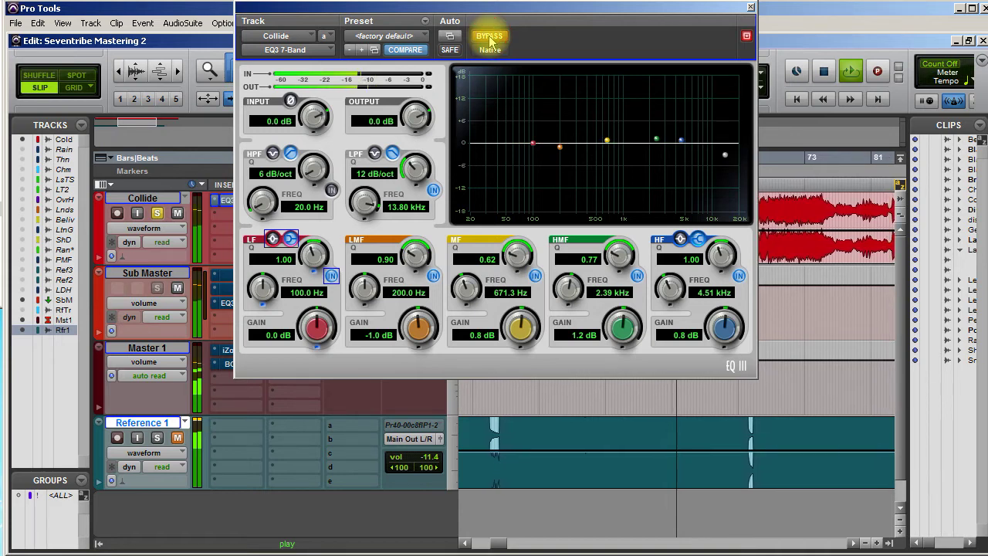
left_click(490, 40)
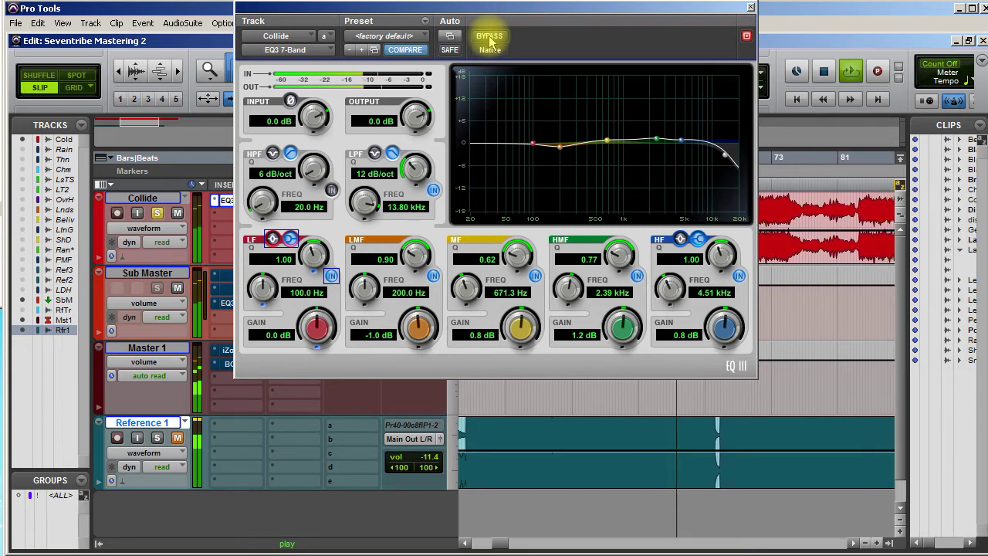
left_click(489, 38)
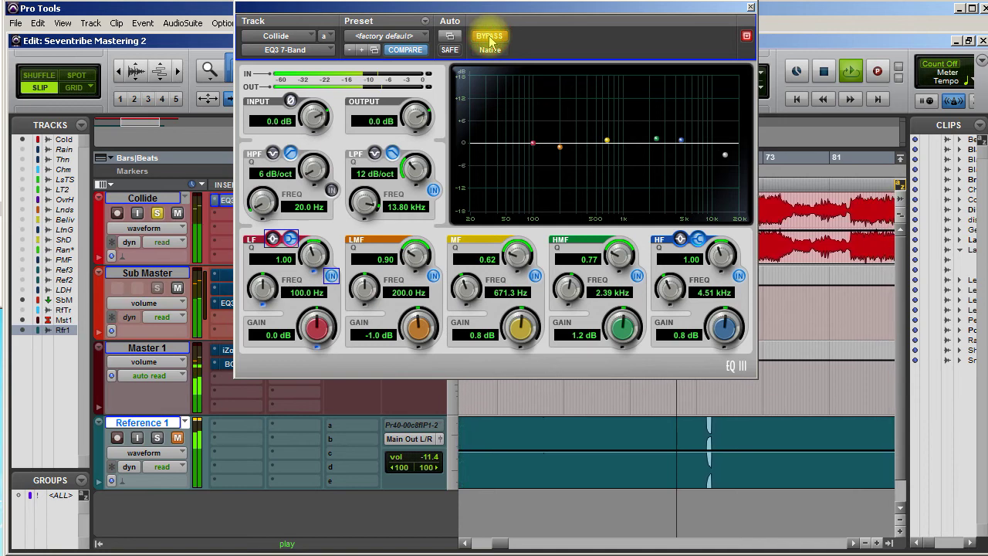
left_click(490, 38)
Lower the EQ3 output level to -0.5 dB and compare the bypassed and equalized sound again during playback.
left_click_drag(415, 116, 417, 124)
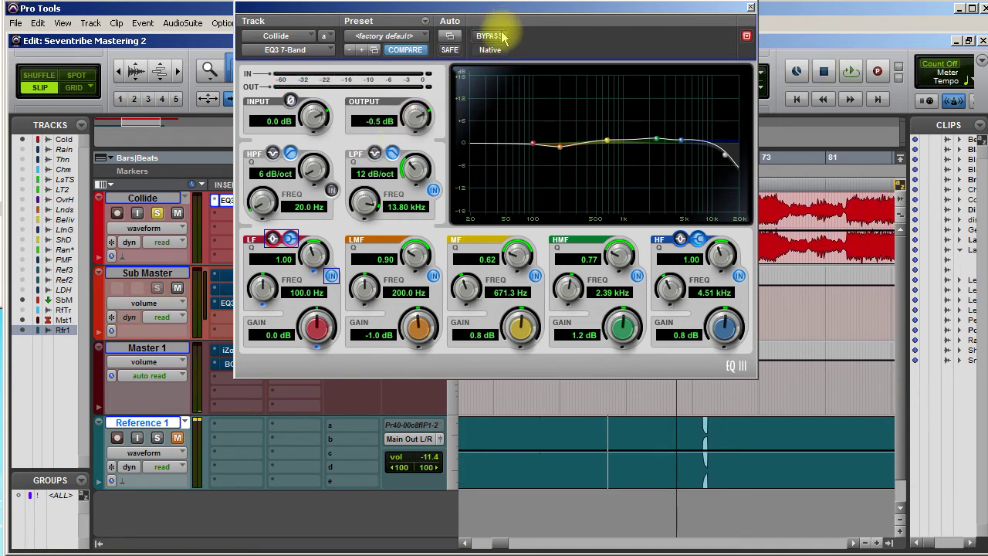
key("space")
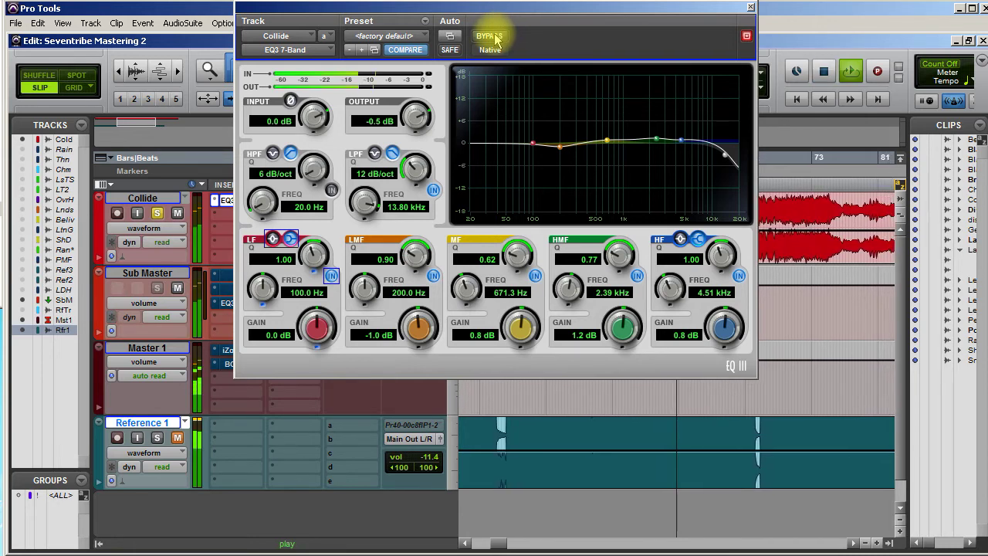
left_click(496, 41)
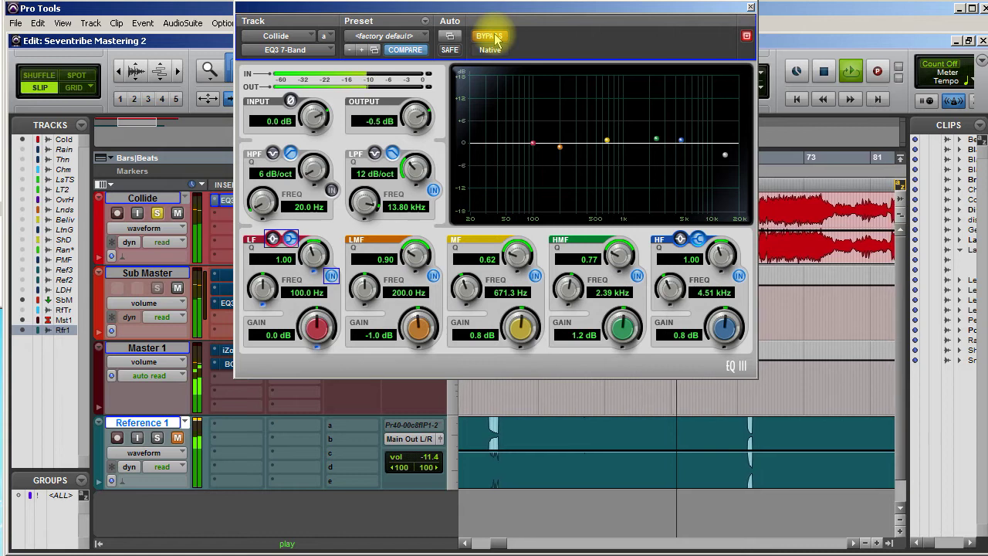
left_click(496, 41)
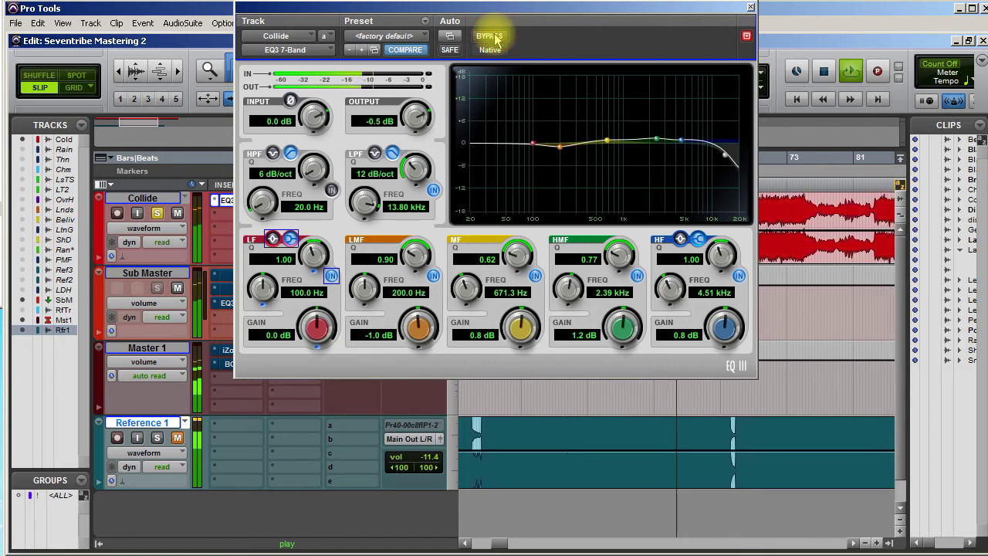
Compare Collide's sound with its EQ3 7-Band active and bypassed, and against the Reference 1 track by swapping their mutes during playback.
left_click(496, 41)
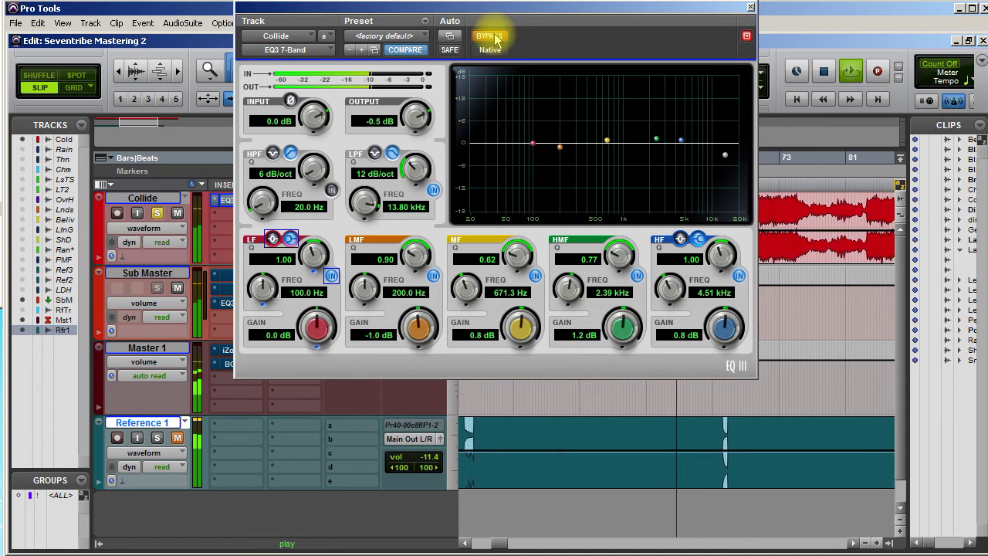
left_click(496, 41)
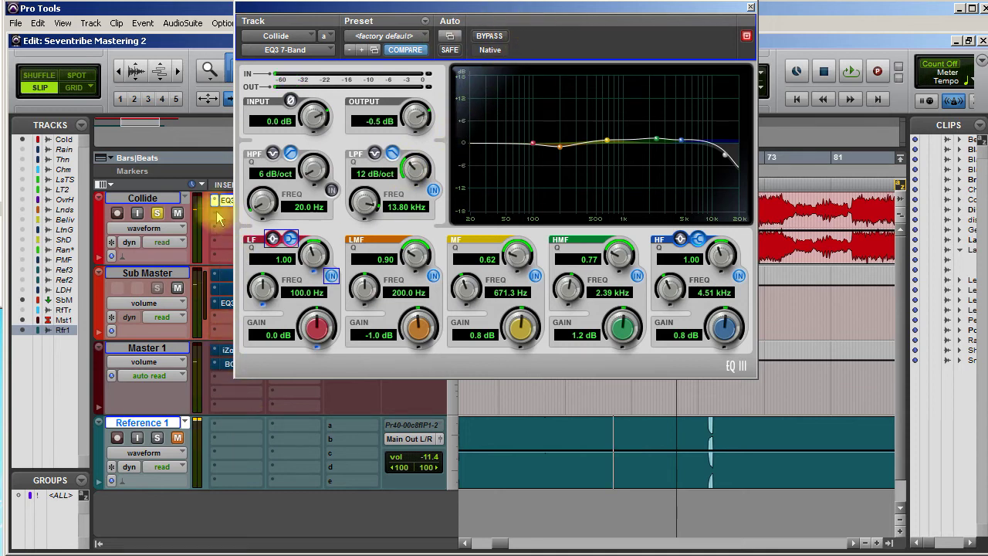
left_click(177, 438)
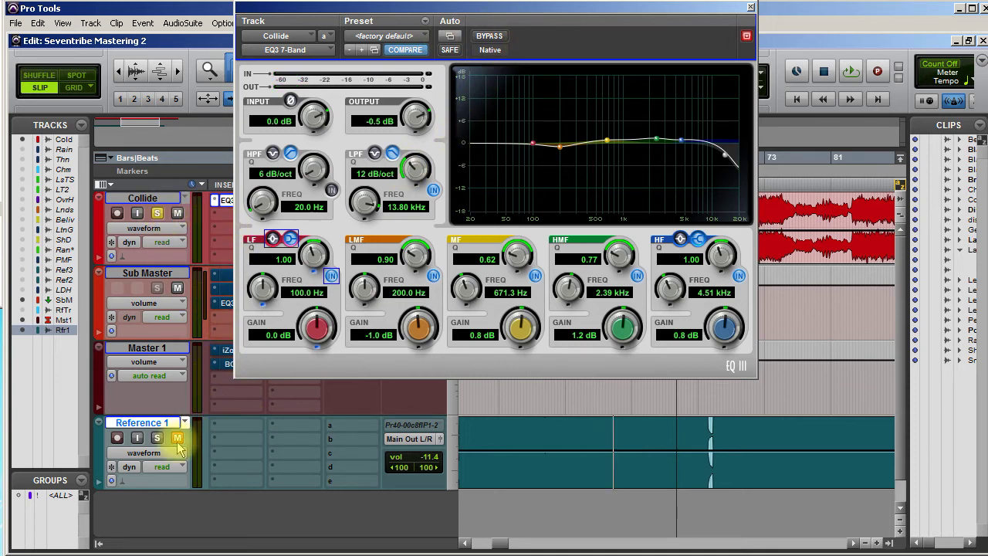
left_click(177, 213)
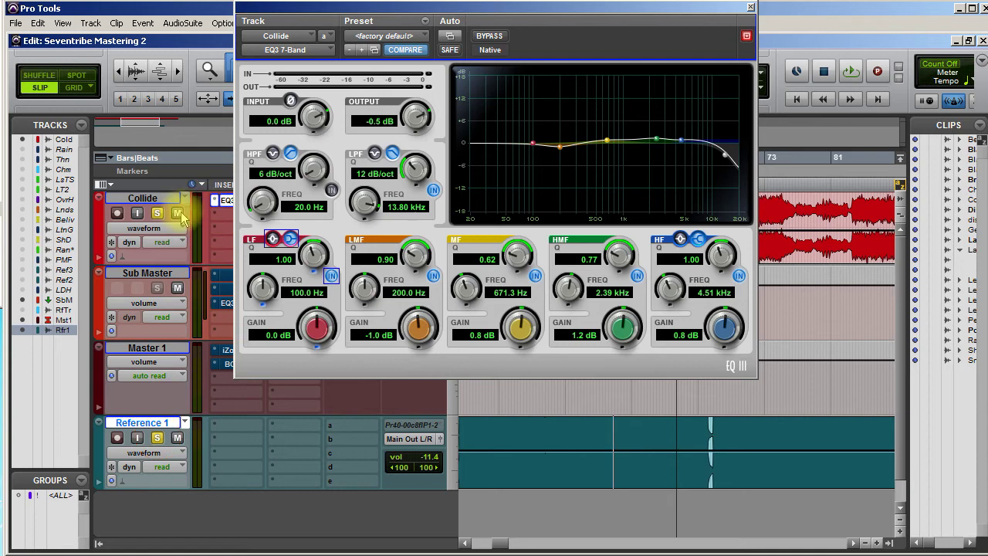
key("space")
key("space")
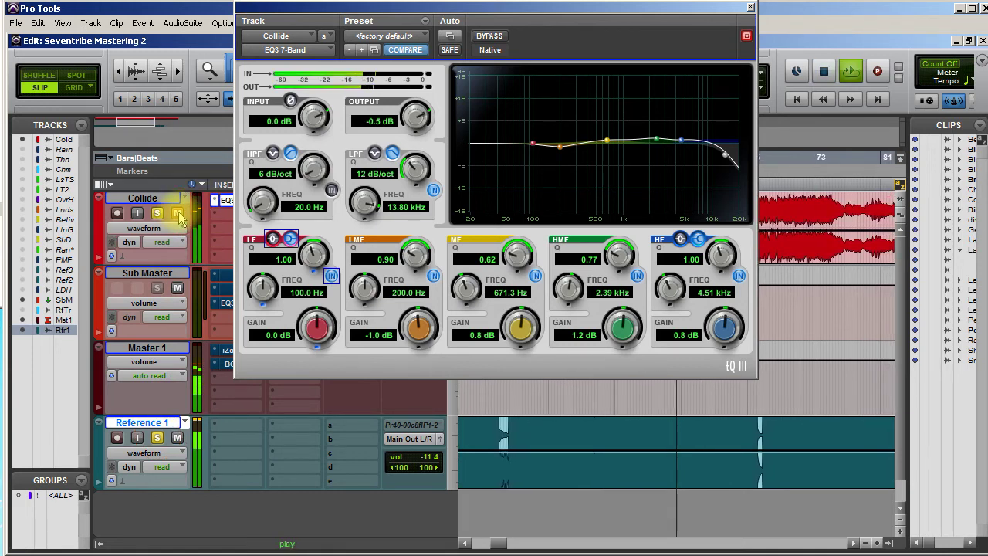
left_click(177, 213)
left_click(177, 438)
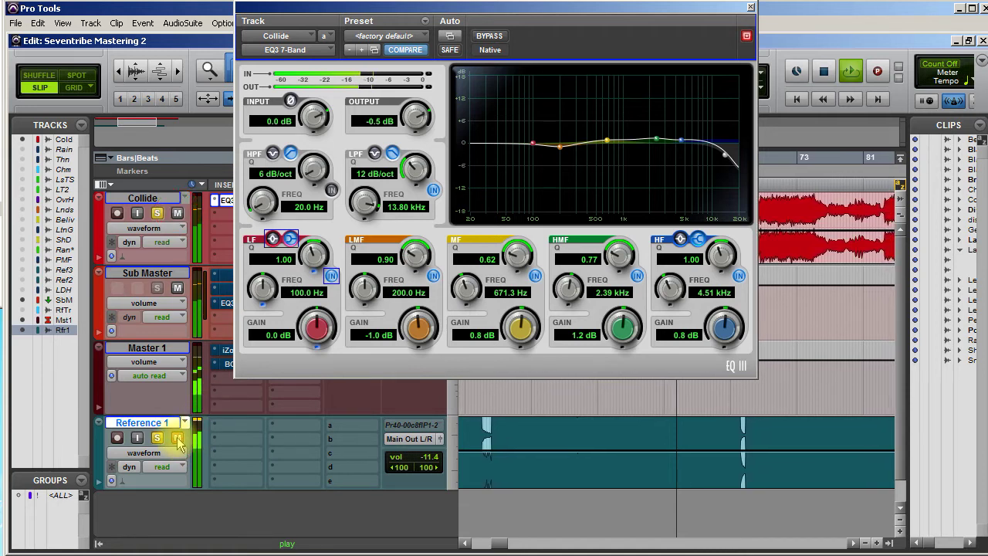
left_click(493, 38)
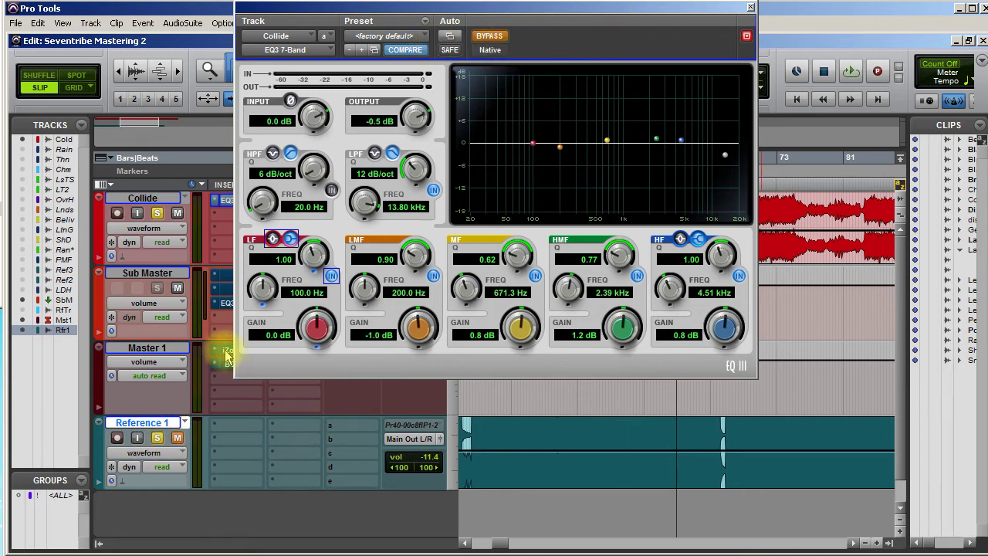
Insert a stereo FabFilter Pro-Q 2 as a multichannel plug-in in Collide's second insert slot.
left_click(749, 7)
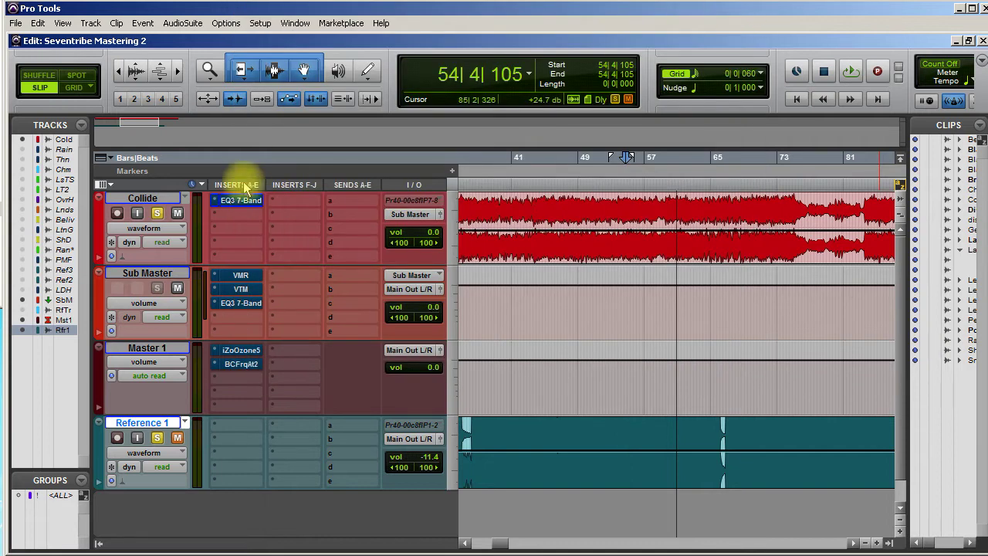
left_click(242, 215)
mouse_move(287, 241)
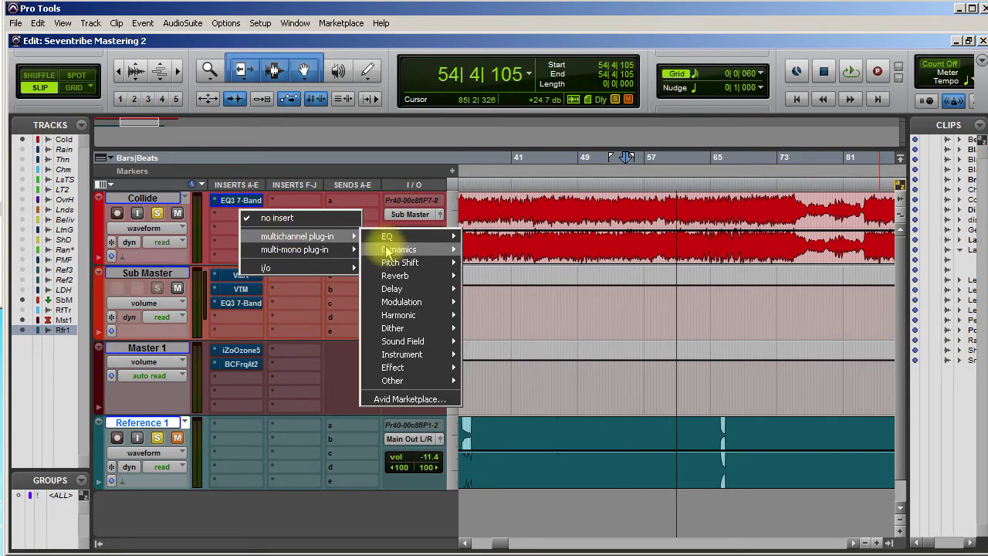
mouse_move(401, 237)
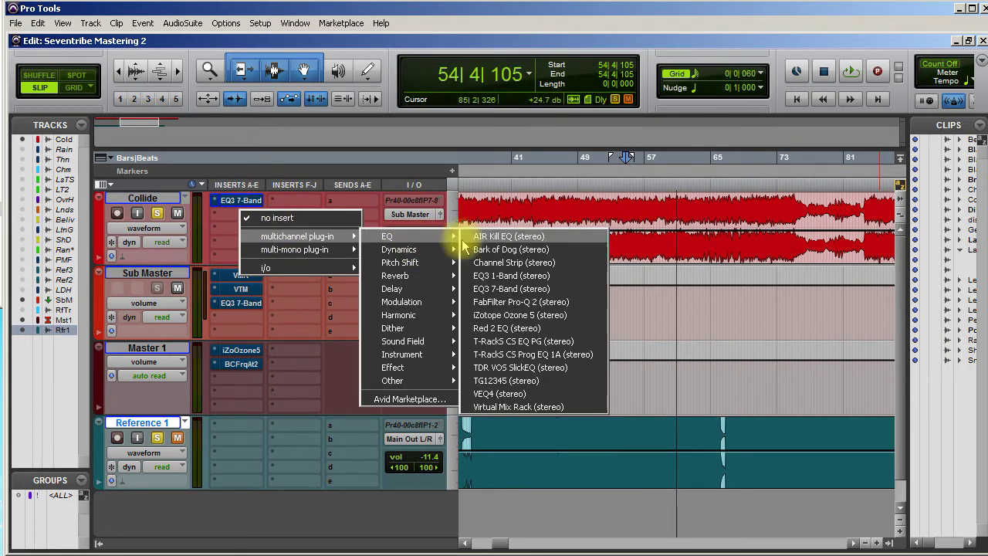
left_click(528, 302)
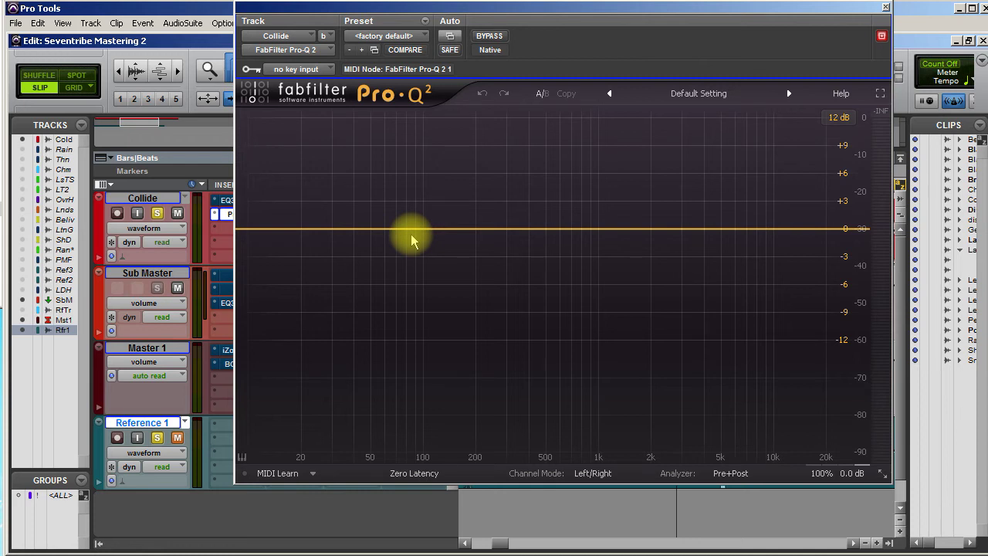
left_click(885, 6)
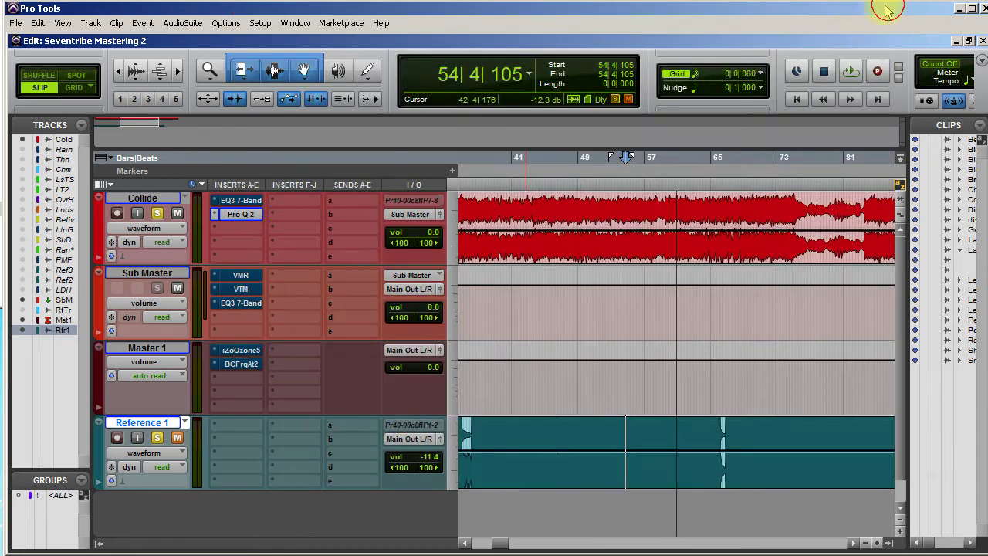
Examine the Ozone 5 matching curve on Master 1 and the empty Pro-Q 2 equalizer on Collide.
left_click(244, 352)
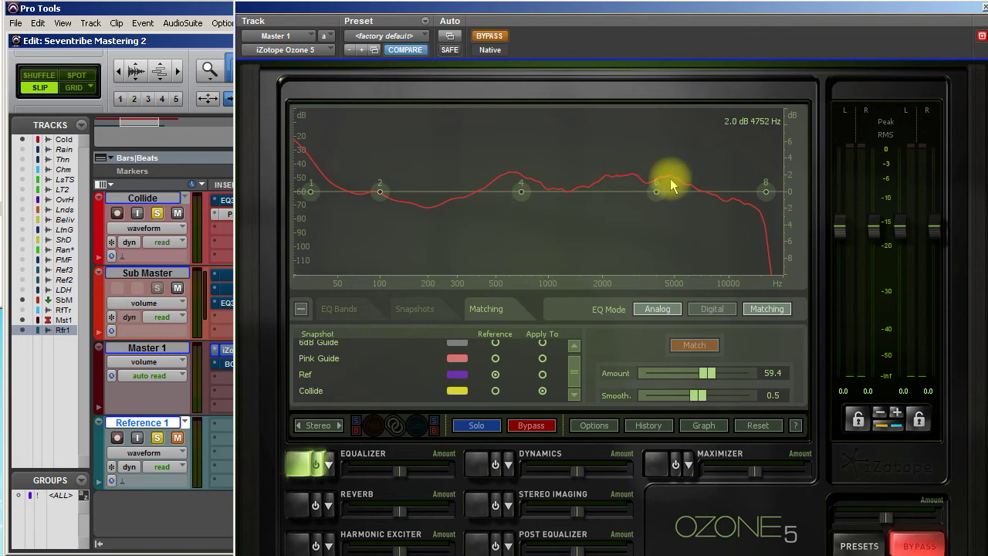
left_click(977, 7)
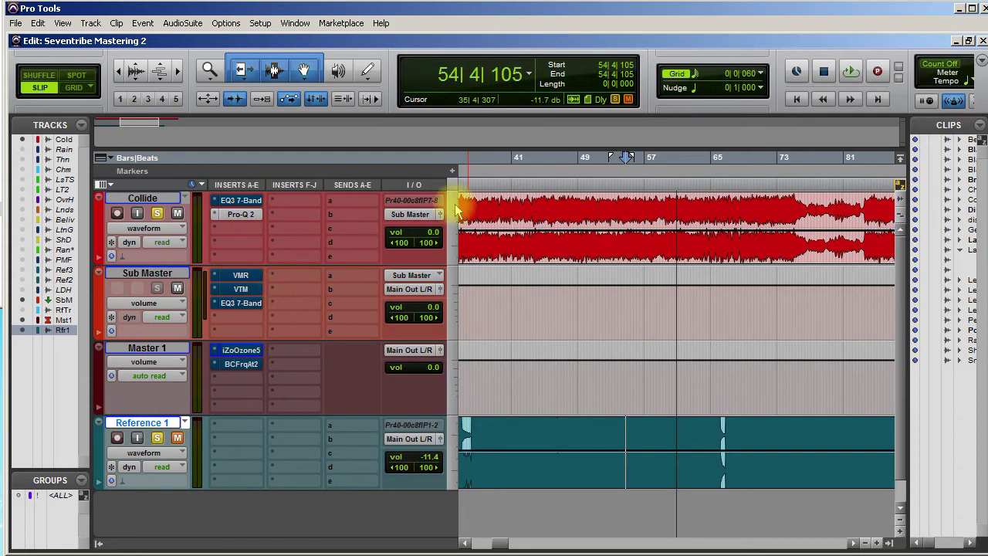
left_click(235, 214)
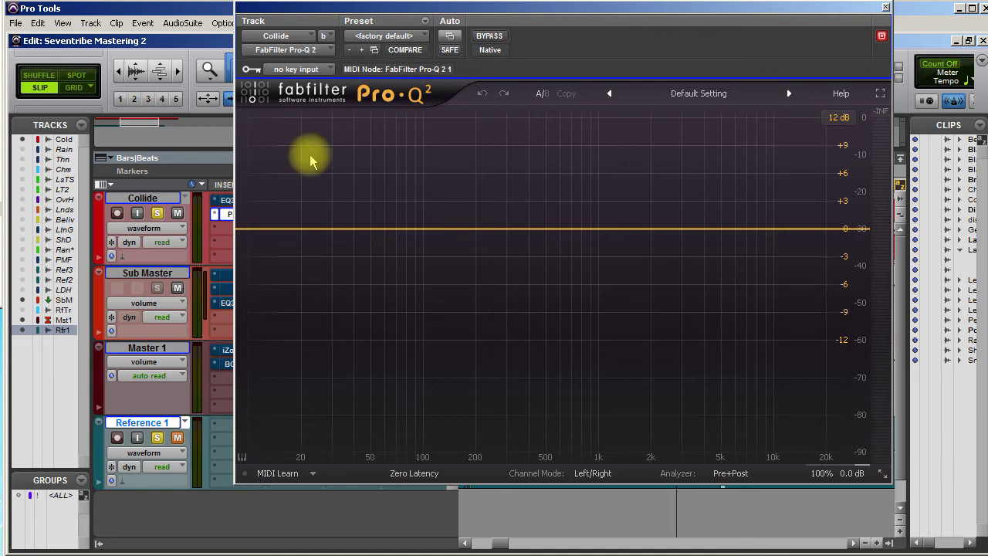
left_click(885, 7)
Reactivate Collide's bypassed EQ3 7-Band, try high-frequency gains of 3.4 and 0.4 dB, and set the band to 0.8 dB.
left_click(245, 201)
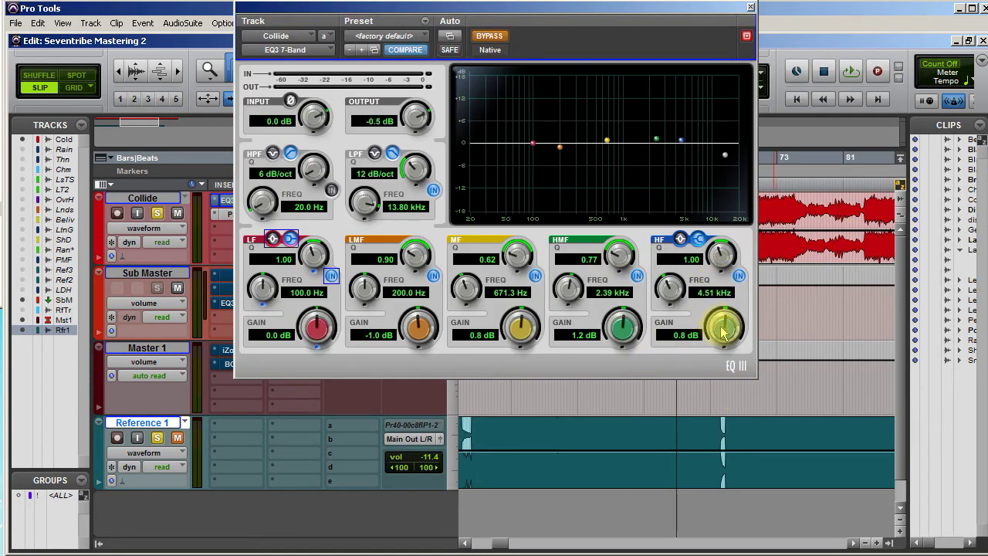
mouse_move(723, 326)
left_mouse_down()
mouse_move(728, 306)
mouse_move(721, 334)
left_mouse_up()
left_click(490, 36)
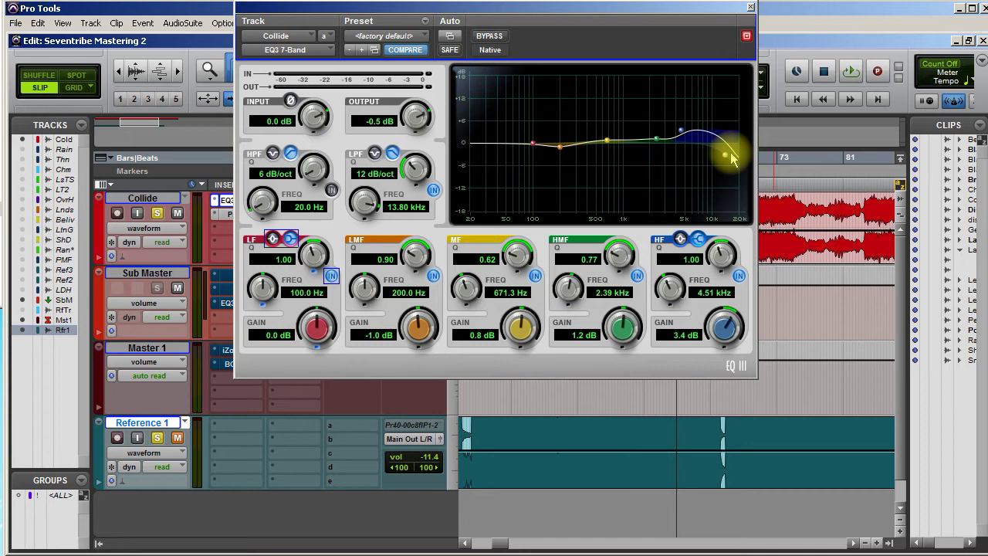
left_click_drag(725, 327, 720, 384)
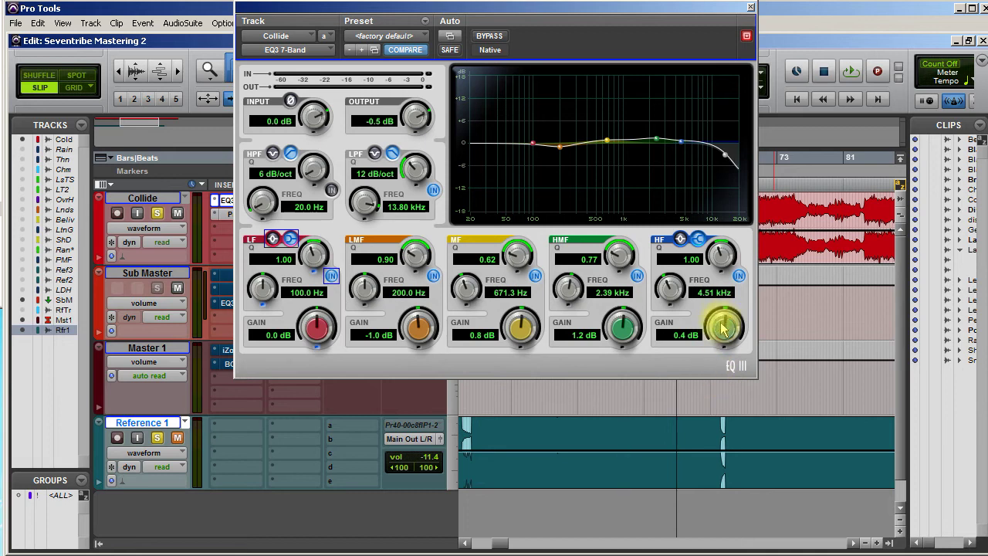
left_click_drag(725, 330, 723, 327)
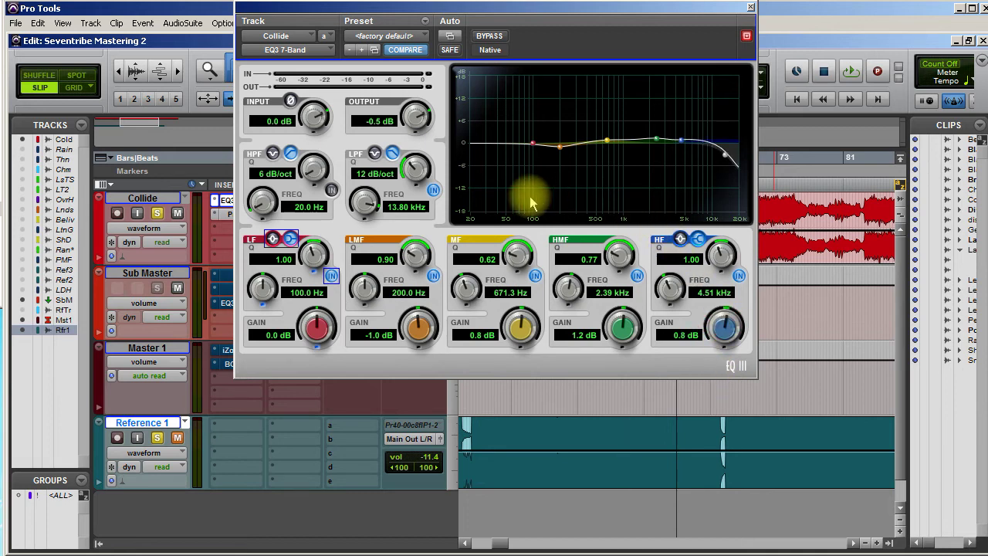